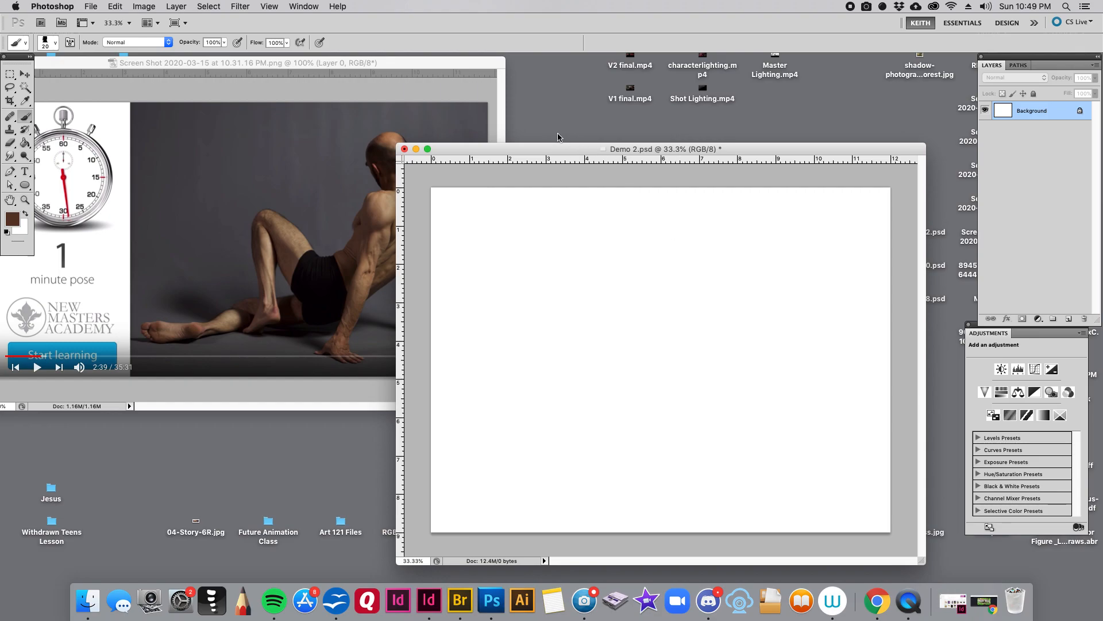
- Arrange the reference photo and the blank Demo 2.psd canvas side by side, keeping the whole figure in view
left_click_drag(559, 150, 586, 144)
left_click(485, 80)
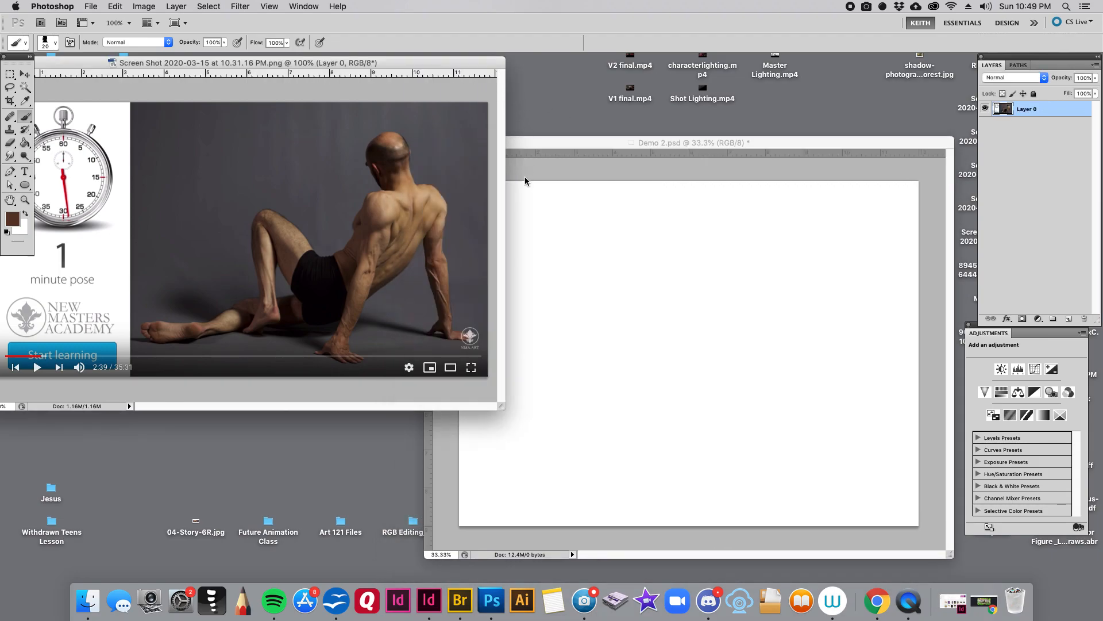
left_click_drag(501, 406, 409, 438)
left_click_drag(372, 394, 300, 409)
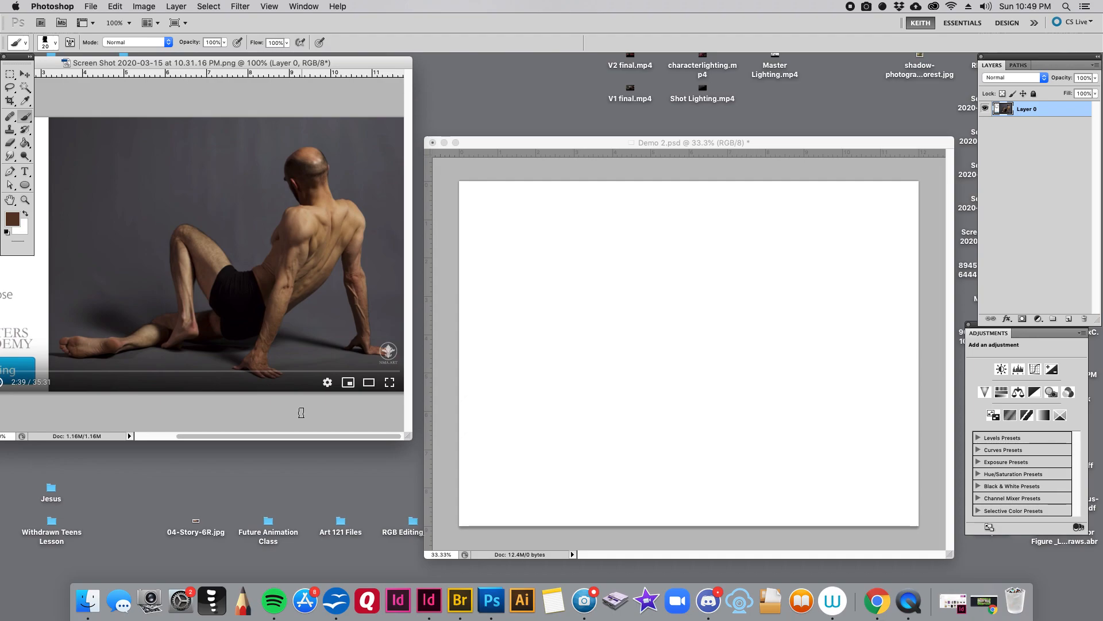
left_click_drag(592, 143, 595, 138)
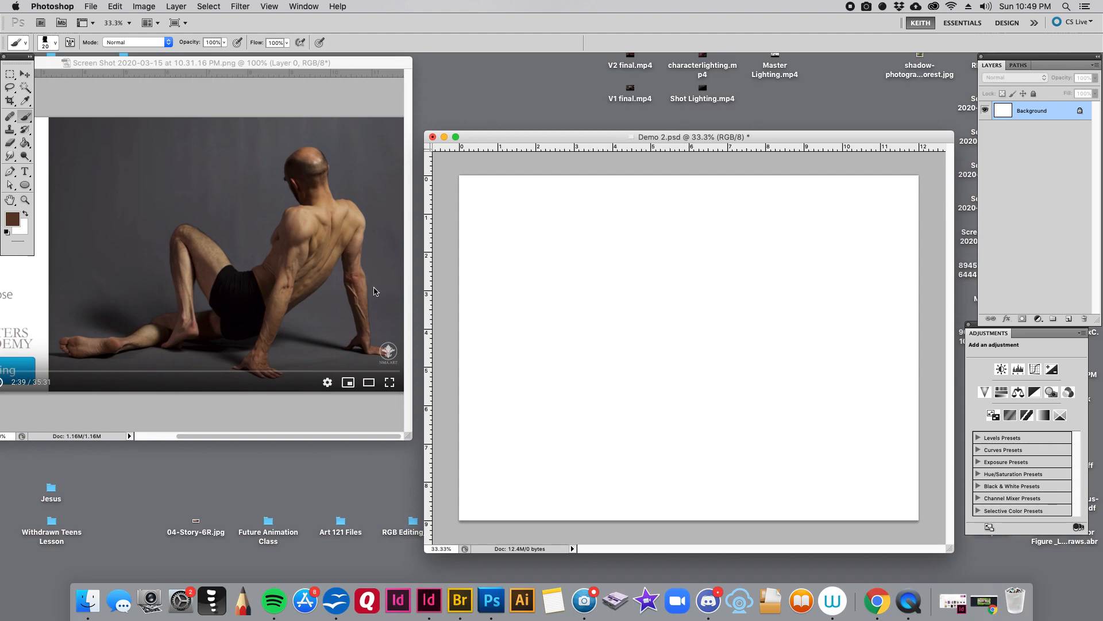
left_click_drag(742, 142, 738, 139)
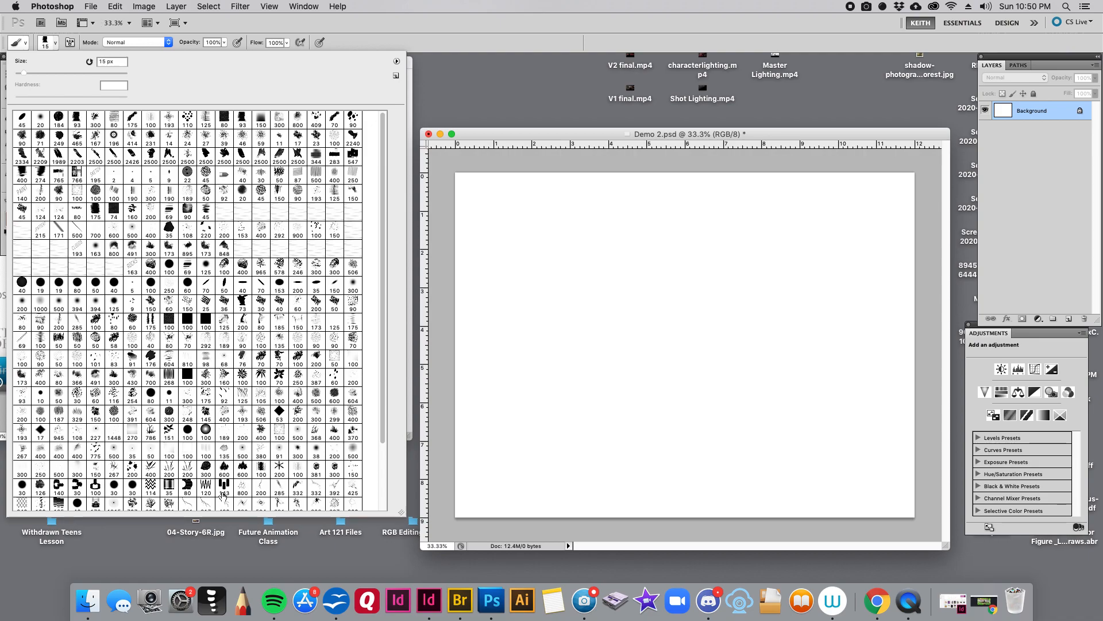
- Choose the 93 px brush preset, reduce it to 25 px and place the canvas closer to the photo
left_click(77, 119)
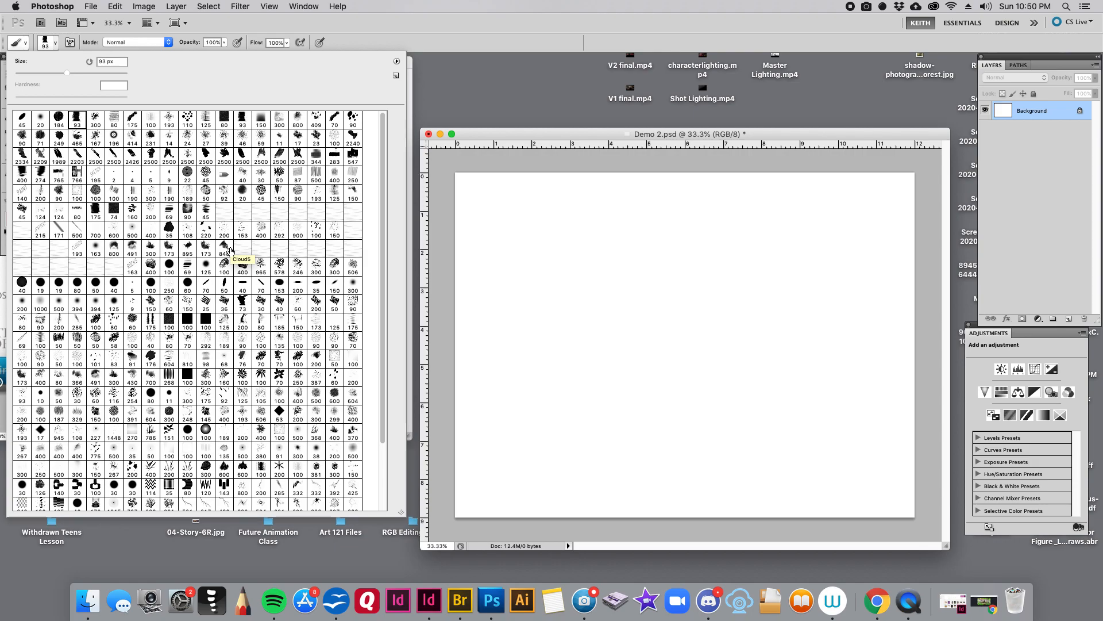
left_click(468, 124)
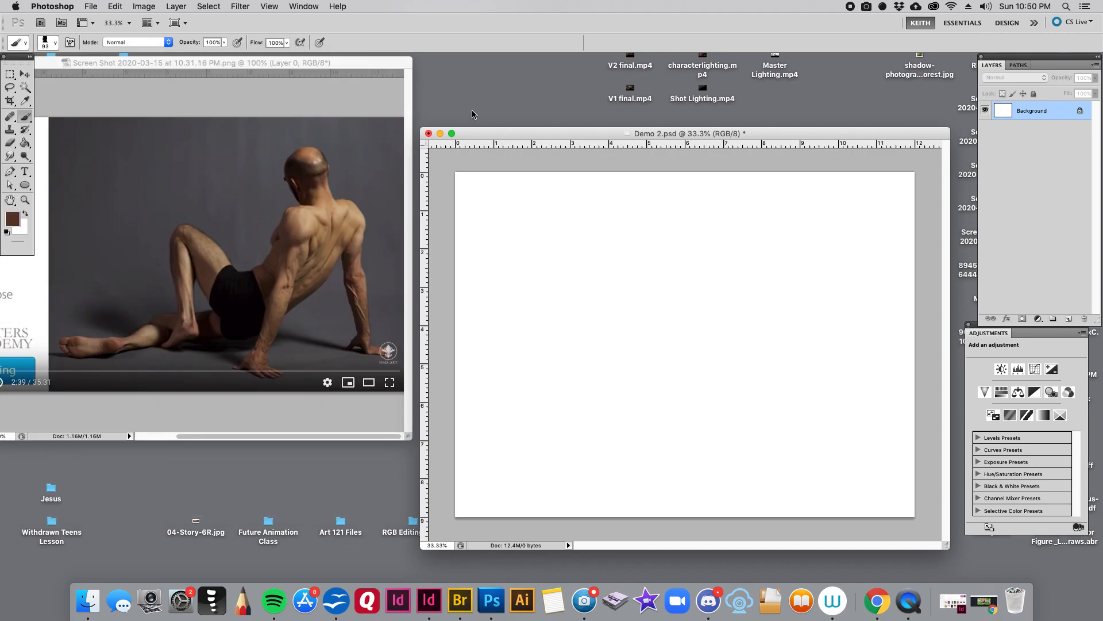
left_click_drag(477, 133, 462, 137)
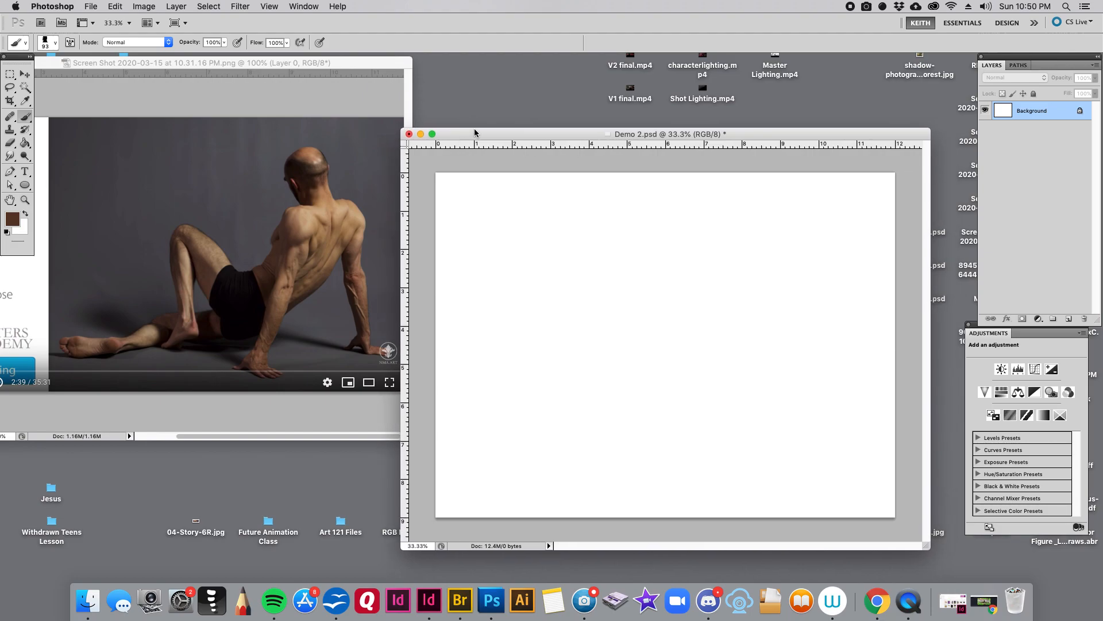
key("bracketleft")
key("bracketleft")
key("bracketleft")
key("bracketleft")
key("bracketleft")
key("bracketleft")
key("bracketleft")
- Set the foreground colour to a slightly darker brown
left_click(12, 219)
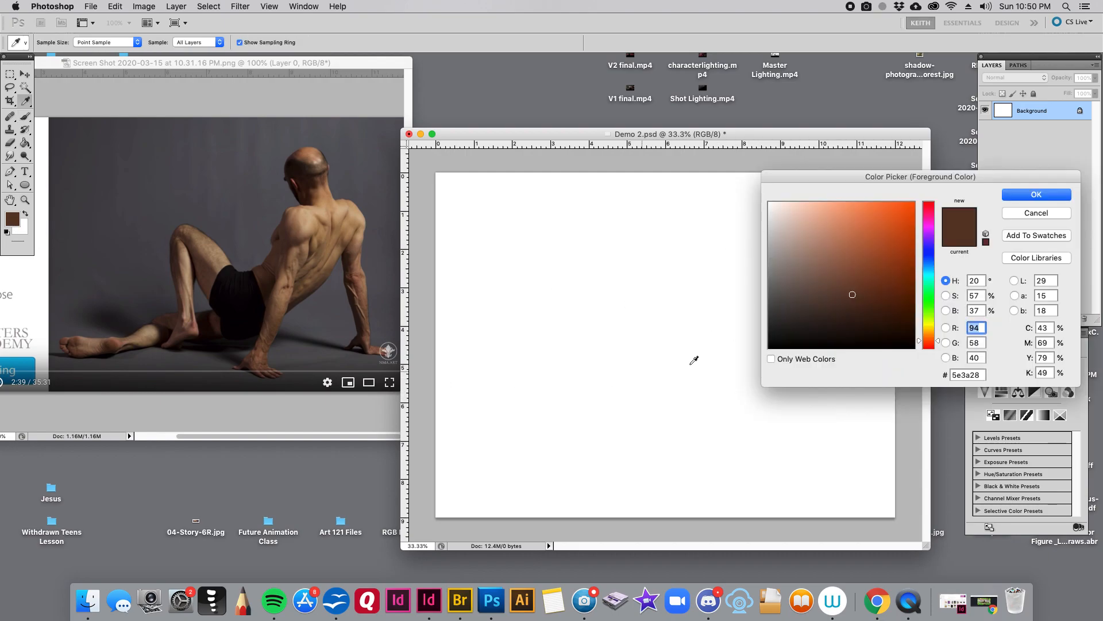
left_click(856, 300)
left_click(1047, 198)
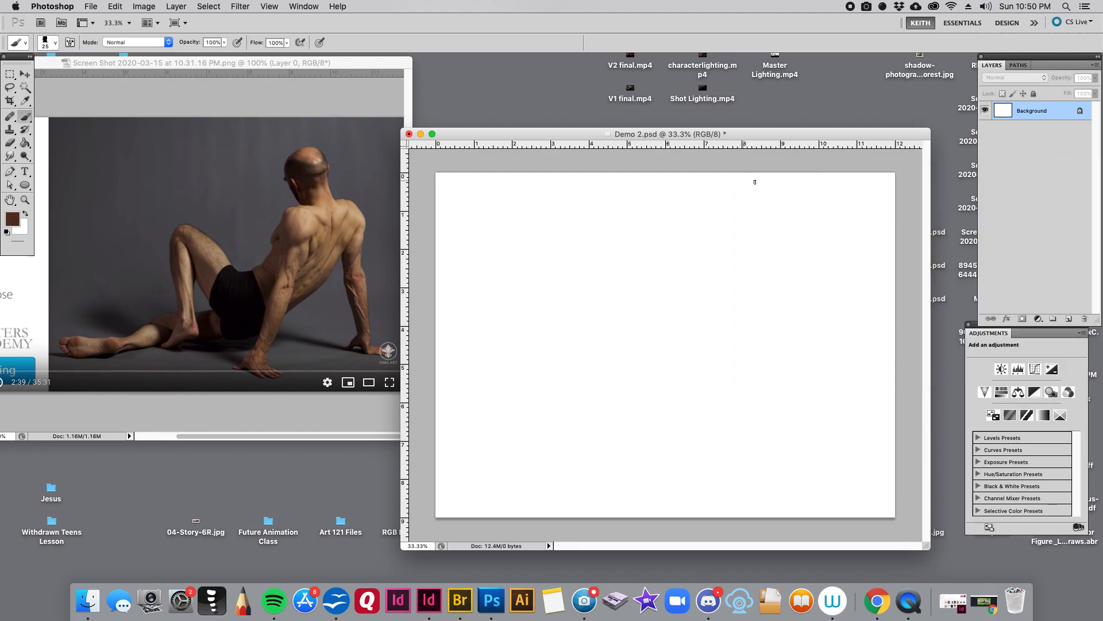
- With a 20 px brush, sketch the neck line and the long curved spine line running down to the hips
key("bracketleft")
left_click_drag(755, 220, 768, 264)
left_click_drag(764, 264, 621, 474)
left_click_drag(764, 265, 675, 416)
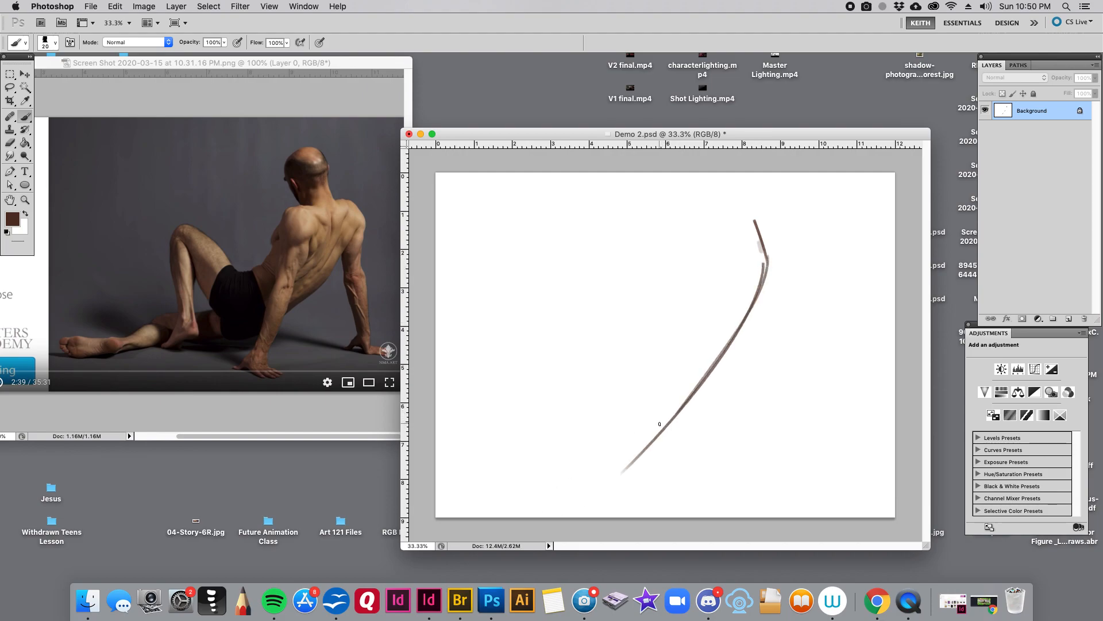
- Sketch the raised thigh as a diagonal line from hip to knee and add another stroke along the neck and spine
left_click_drag(664, 428, 589, 328)
left_click_drag(641, 392, 676, 448)
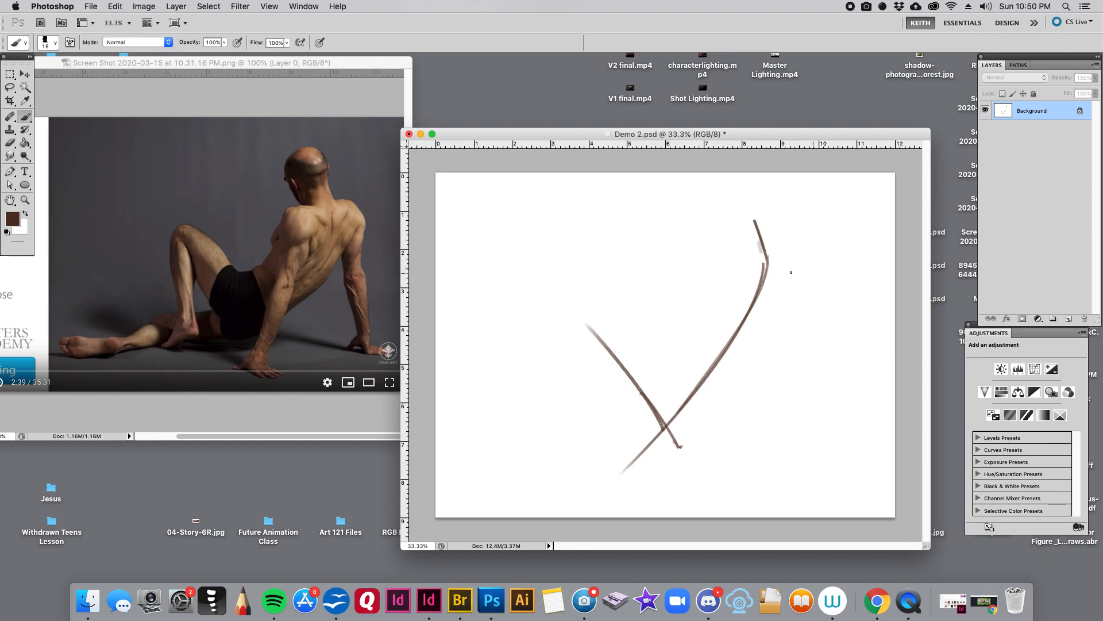
mouse_move(750, 217)
left_mouse_down()
mouse_move(766, 267)
mouse_move(651, 449)
left_mouse_up()
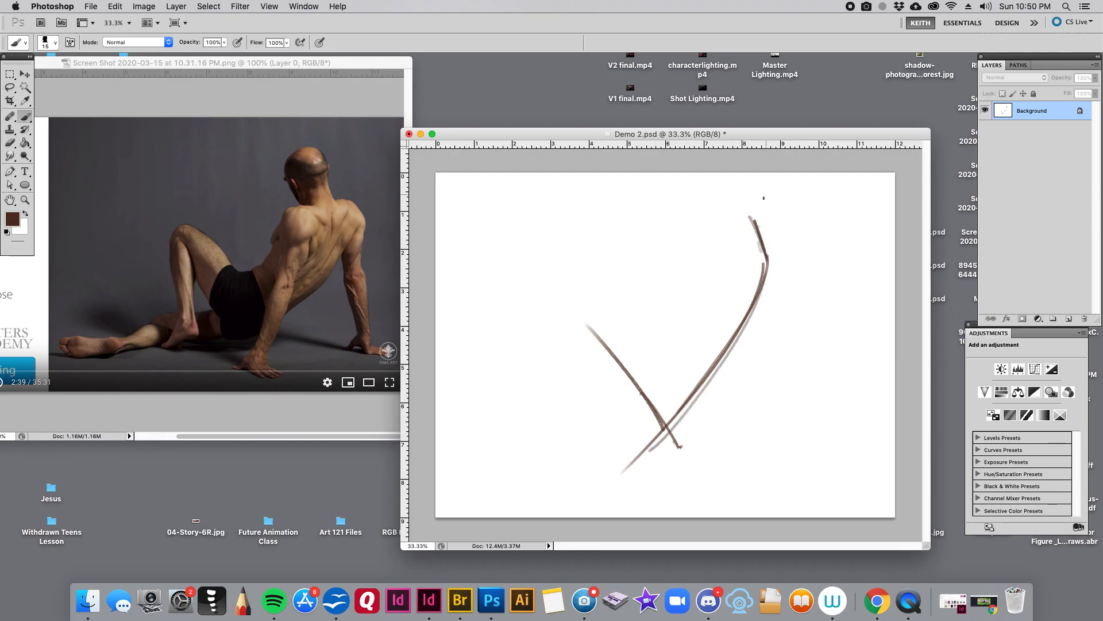
- Trace the spine's line of action over the figure on the photo with a thinner brush, and undo the strokes
left_click(318, 150)
key("bracketleft")
key("bracketleft")
key("bracketleft")
key("bracketleft")
mouse_move(316, 147)
left_mouse_down()
mouse_move(342, 147)
mouse_move(206, 390)
left_mouse_up()
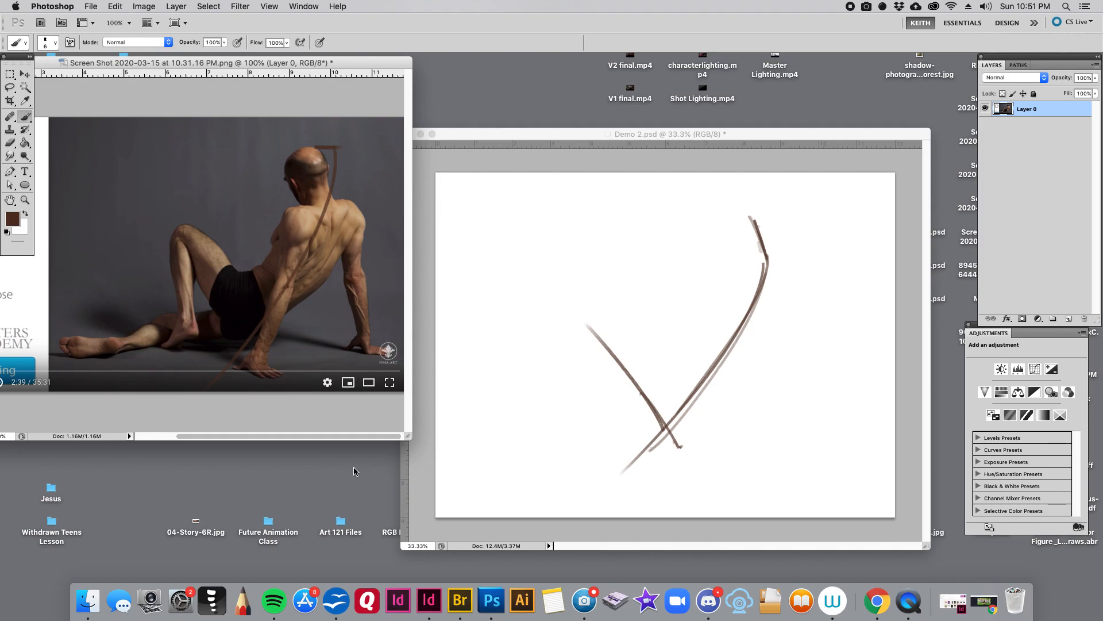
key("super+alt+z")
key("super+alt+z")
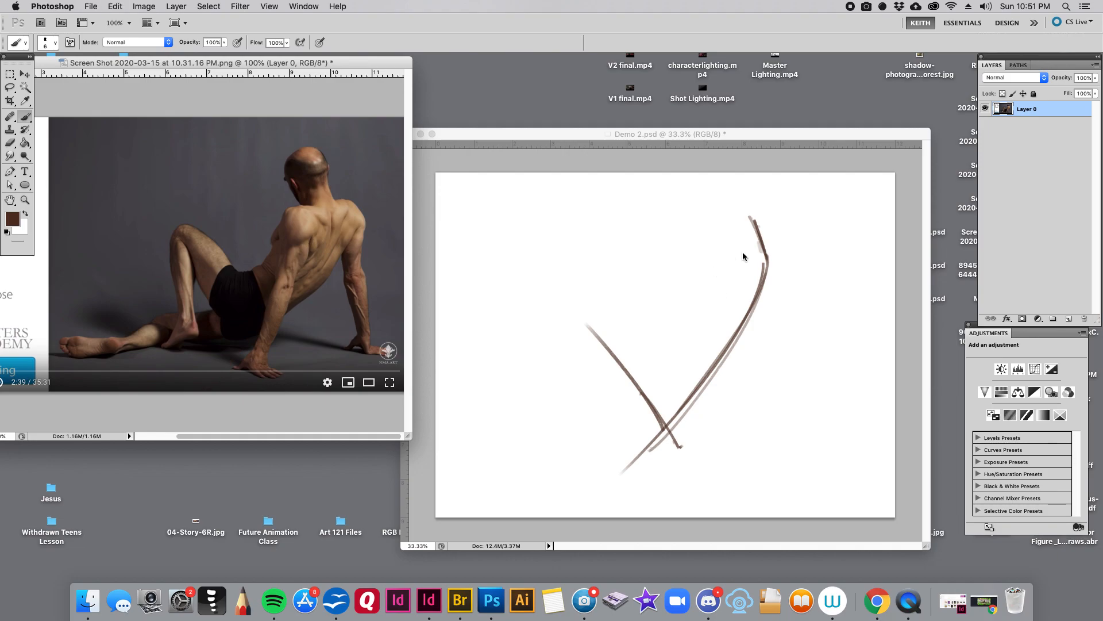
- Set the brush back to 20 px and reinforce the neck and spine lines on the canvas
left_click(743, 252)
key("bracketright")
key("bracketright")
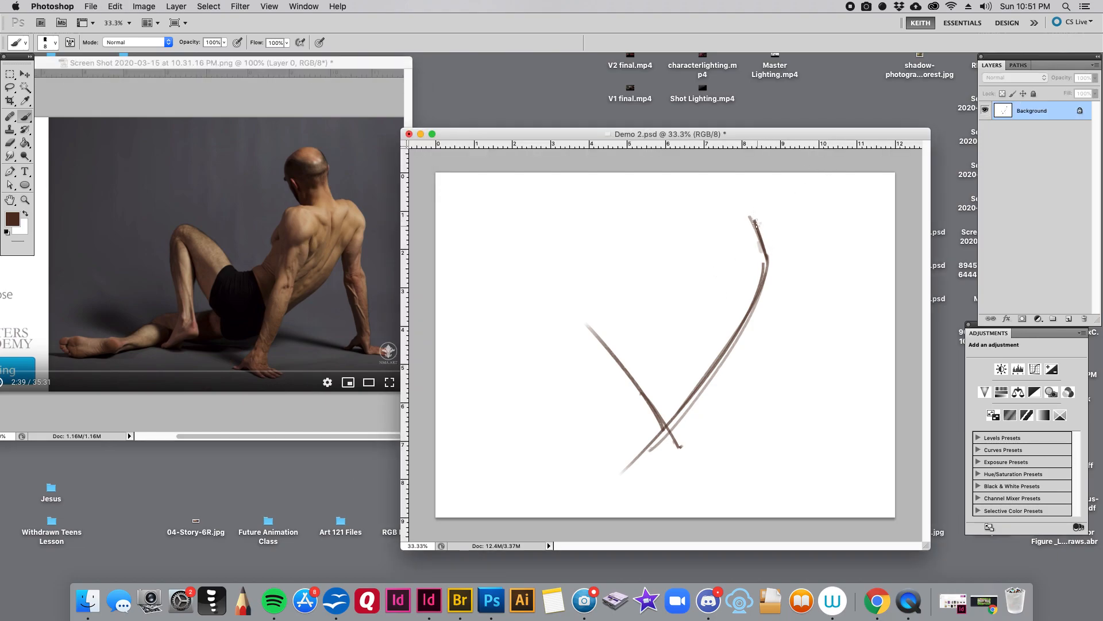
key("bracketright")
key("bracketright")
key("bracketright")
key("bracketleft")
key("bracketleft")
key("bracketleft")
mouse_move(750, 215)
left_mouse_down()
mouse_move(769, 286)
mouse_move(756, 307)
left_mouse_up()
mouse_move(777, 249)
left_mouse_down()
mouse_move(640, 458)
mouse_move(582, 328)
mouse_move(603, 459)
left_mouse_up()
- Sketch the bent leg's shin below the knee and the near supporting arm from shoulder to hand
left_click_drag(581, 320, 600, 444)
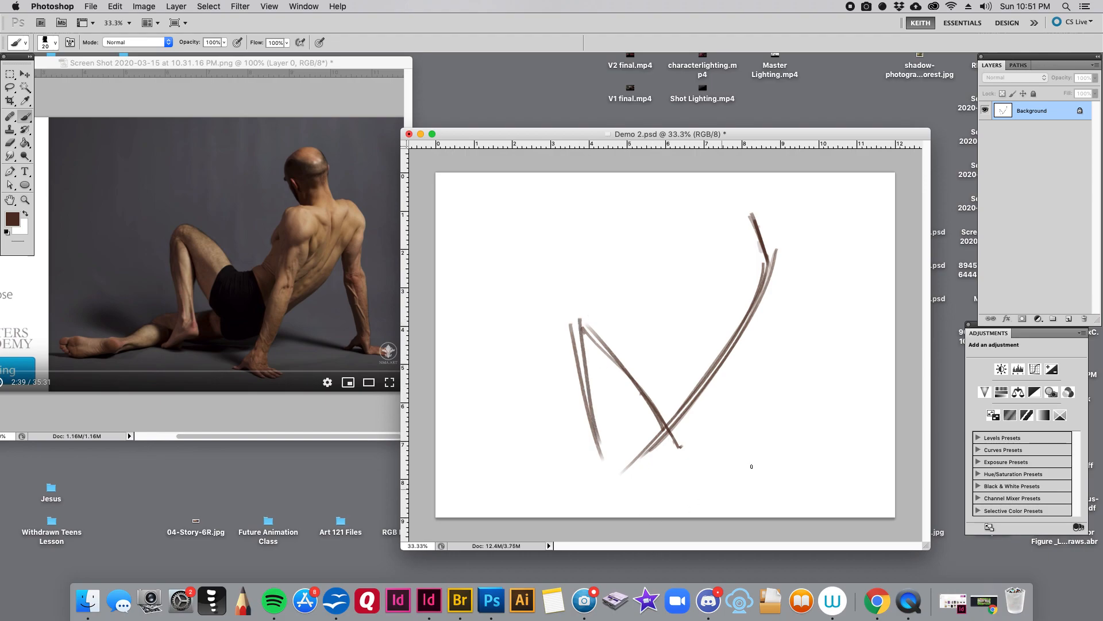
left_click_drag(747, 272, 717, 448)
mouse_move(746, 272)
left_mouse_down()
mouse_move(703, 464)
mouse_move(726, 464)
left_mouse_up()
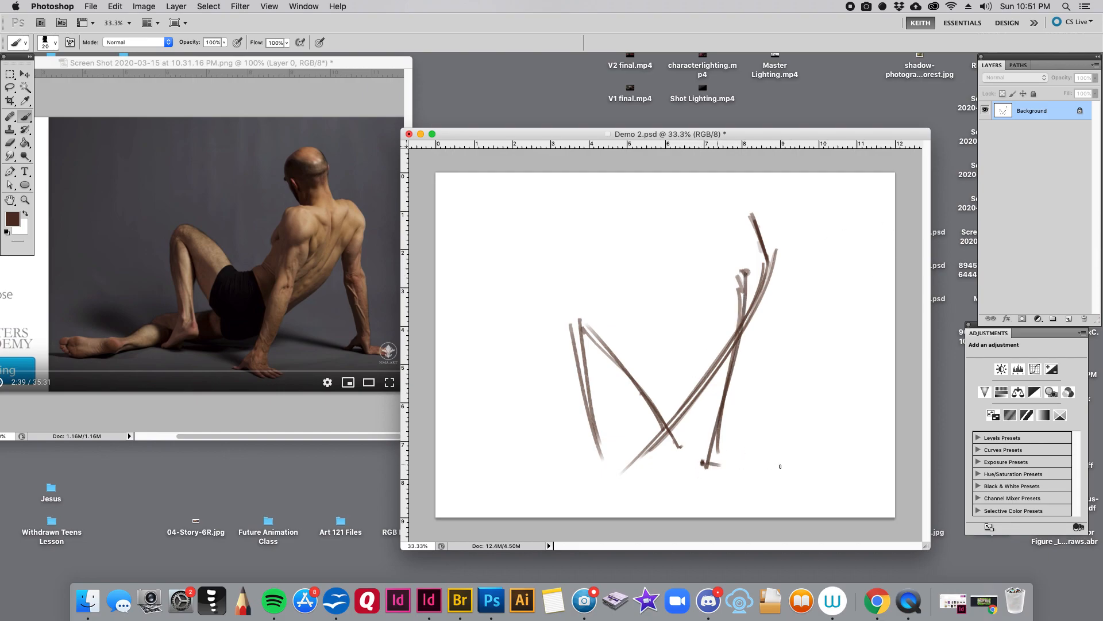
- Sample the black of the model's shorts and draw a vertical line with a short bent end in the canvas's upper-left area
left_click(359, 200)
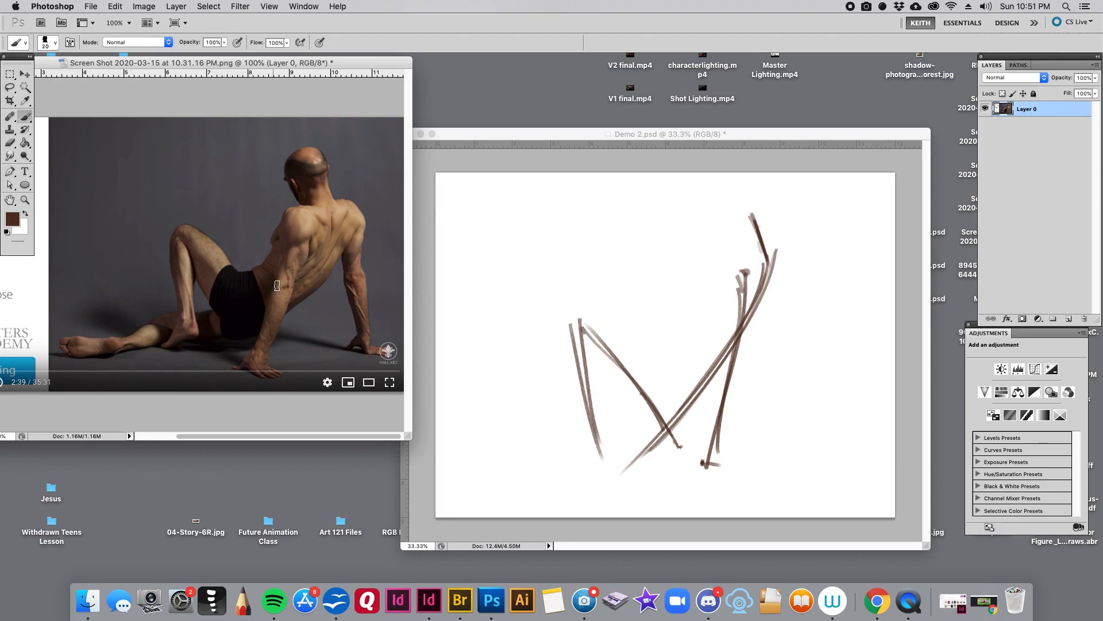
left_click(246, 308, "alt")
key("bracketleft")
key("bracketleft")
left_click(447, 260)
key("bracketright")
key("bracketright")
key("bracketright")
left_click_drag(498, 211, 505, 291)
left_click_drag(498, 210, 511, 309)
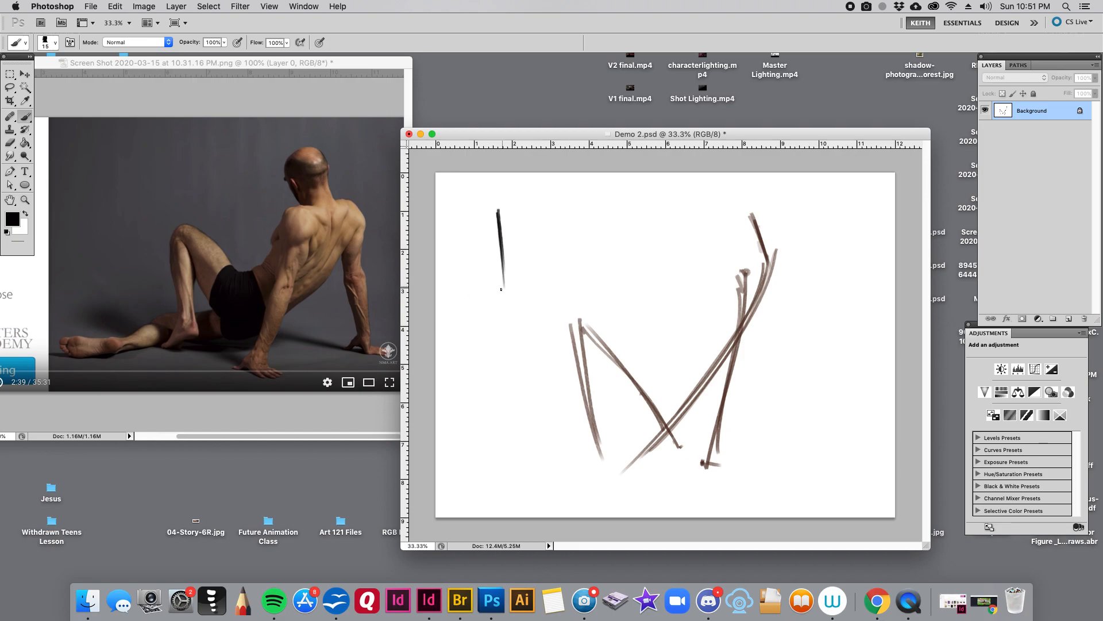
left_click_drag(506, 281, 489, 294)
left_click(253, 325)
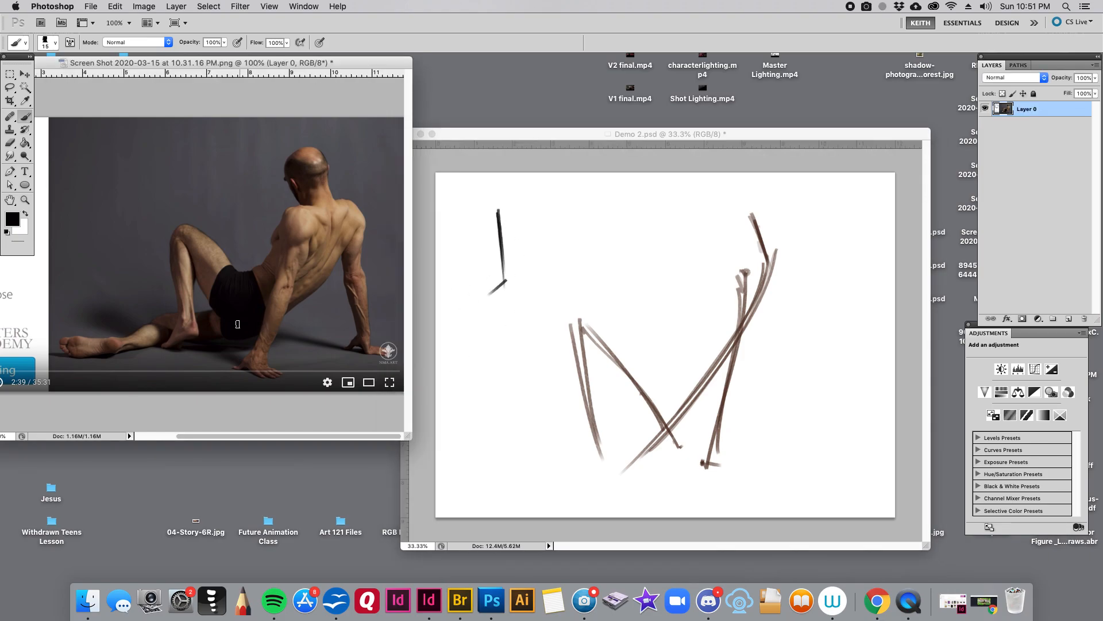
left_click_drag(347, 213, 353, 209)
left_click(624, 167)
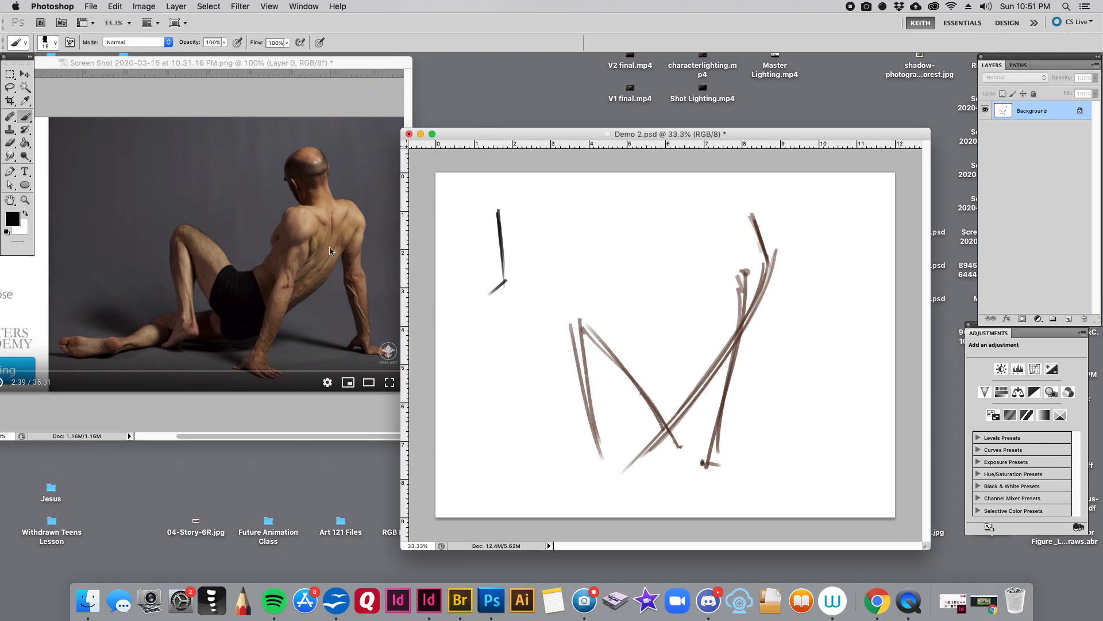
- Sample the sketch's brown and draw the shoulder line and the far arm down to its splayed hand
left_click(764, 248, "alt")
mouse_move(731, 267)
left_mouse_down()
mouse_move(819, 258)
mouse_move(839, 278)
mouse_move(833, 355)
mouse_move(835, 277)
mouse_move(831, 335)
left_mouse_up()
key("bracketright")
key("bracketleft")
mouse_move(837, 383)
left_mouse_down()
mouse_move(829, 327)
mouse_move(856, 448)
left_mouse_up()
mouse_move(823, 322)
left_mouse_down()
mouse_move(856, 452)
mouse_move(875, 457)
mouse_move(838, 452)
mouse_move(888, 461)
left_mouse_up()
- With a 15 px brush, add the near forearm's side lines and the spread fingers of its hand
key("bracketleft")
key("bracketleft")
key("bracketright")
key("bracketleft")
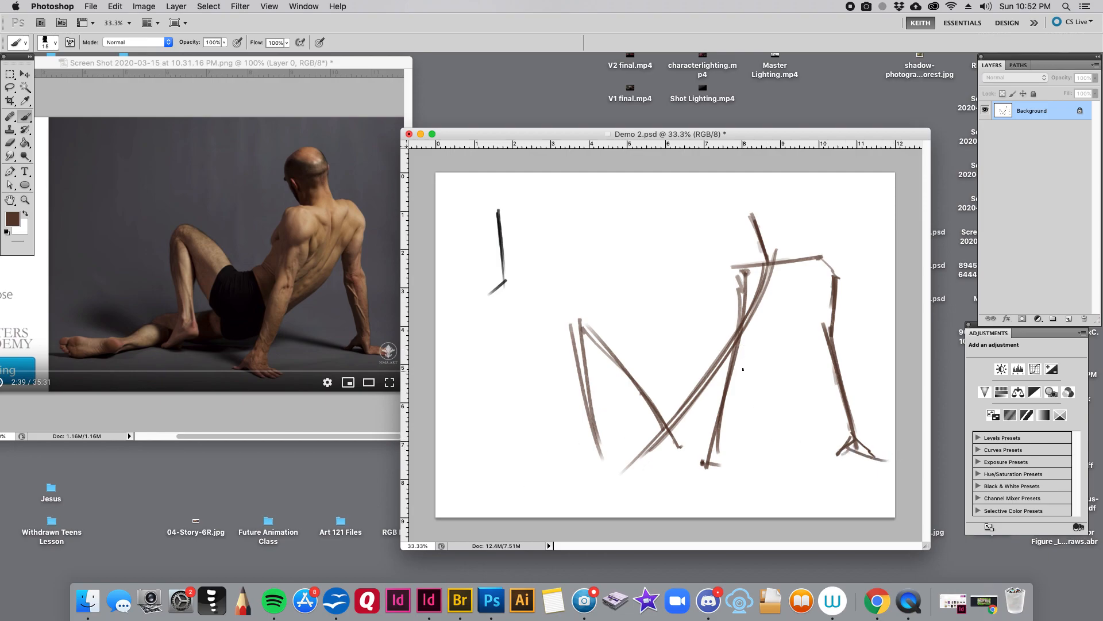
left_click_drag(745, 366, 709, 473)
left_click_drag(722, 373, 687, 469)
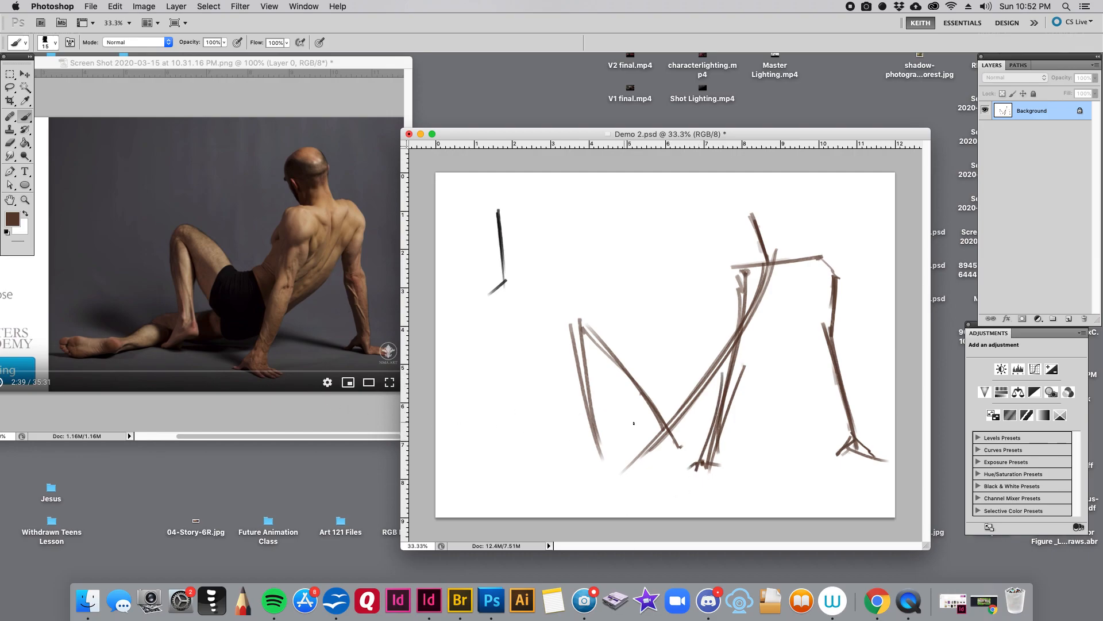
key("]")
mouse_move(697, 461)
left_mouse_down()
mouse_move(671, 481)
mouse_move(741, 485)
left_mouse_up()
- Sketch the far side of the torso from the armpit to the hip, bending at the waist
left_click_drag(831, 278, 798, 353)
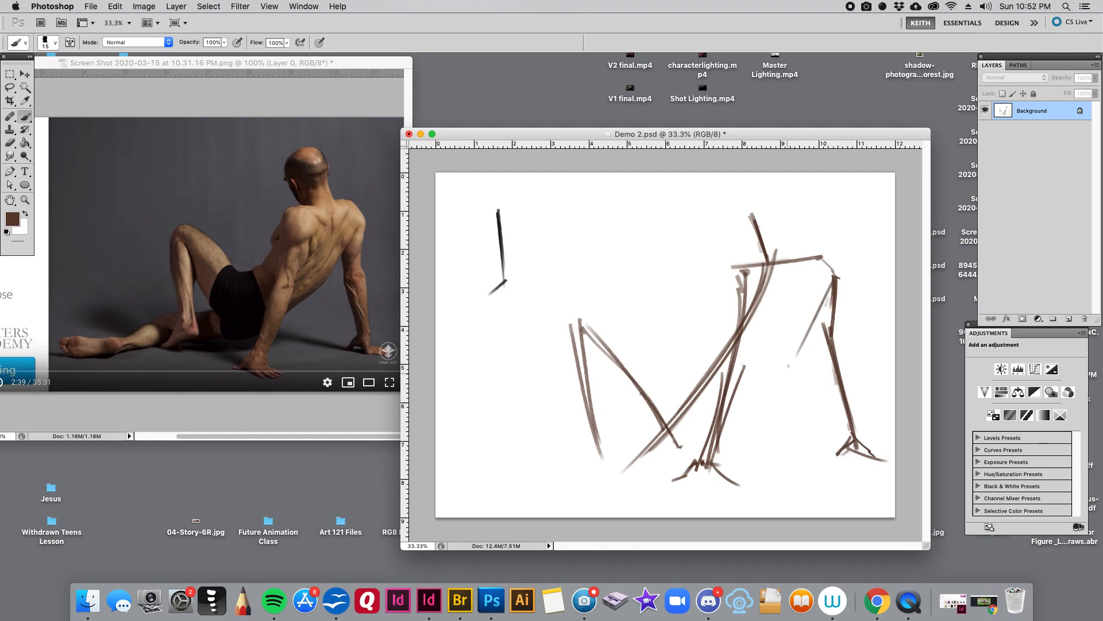
mouse_move(832, 278)
left_mouse_down()
mouse_move(798, 350)
mouse_move(709, 420)
left_mouse_up()
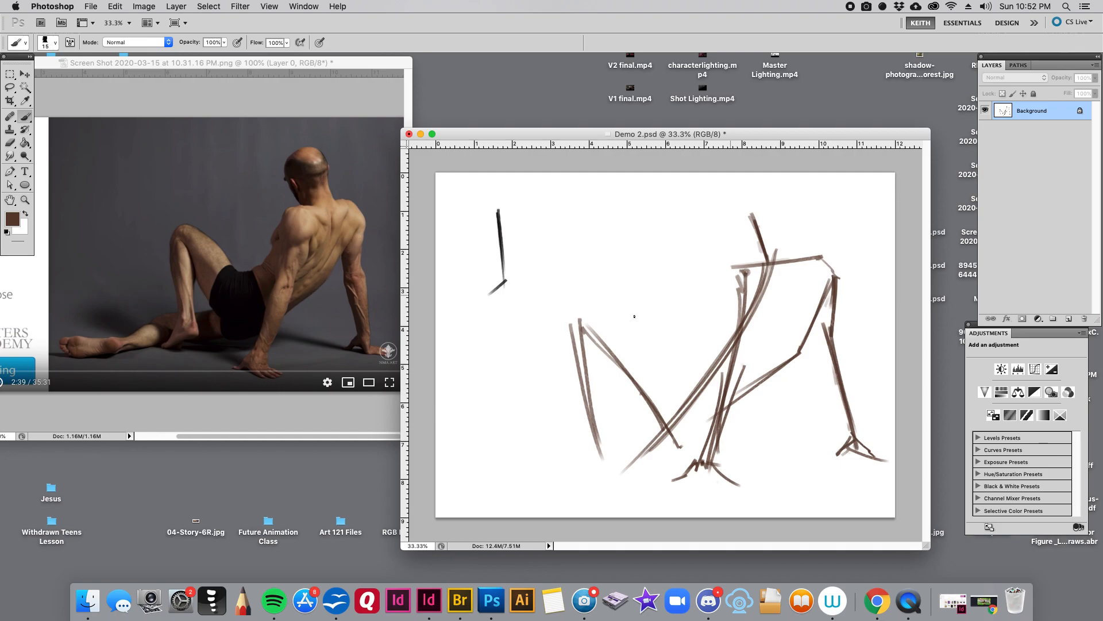
- Try tracing the torso's far side on the photo with a smaller brush
left_click(348, 251)
key("bracketleft")
key("bracketleft")
left_click_drag(332, 278, 278, 318)
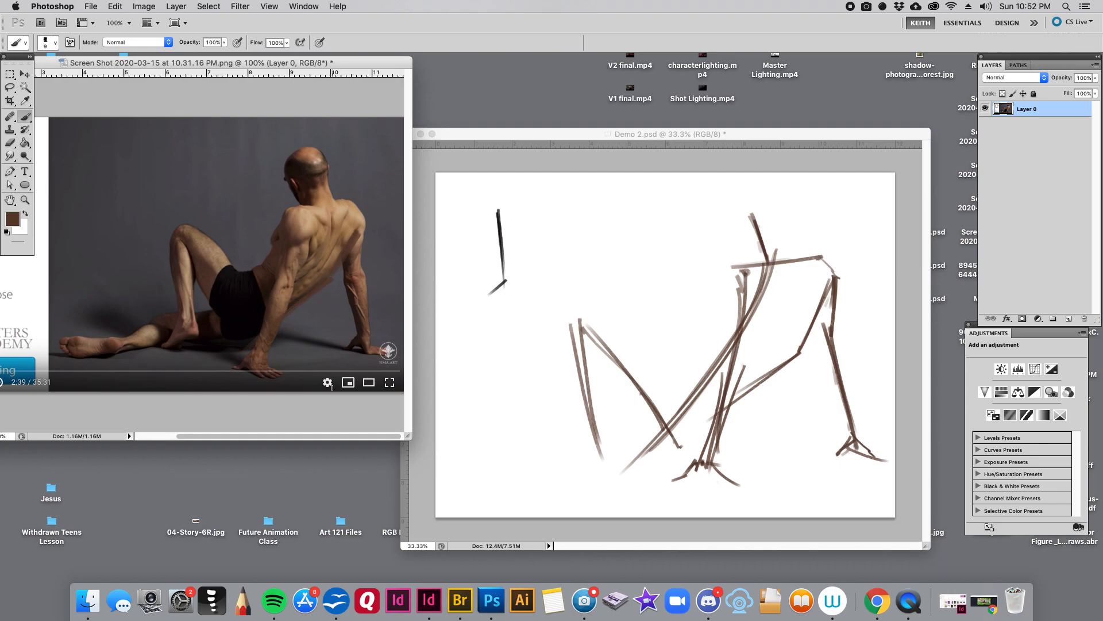
- Return to a 15 px brush, reinforce the shoulder line and outline the head and neck around the neck stroke
left_click(820, 276)
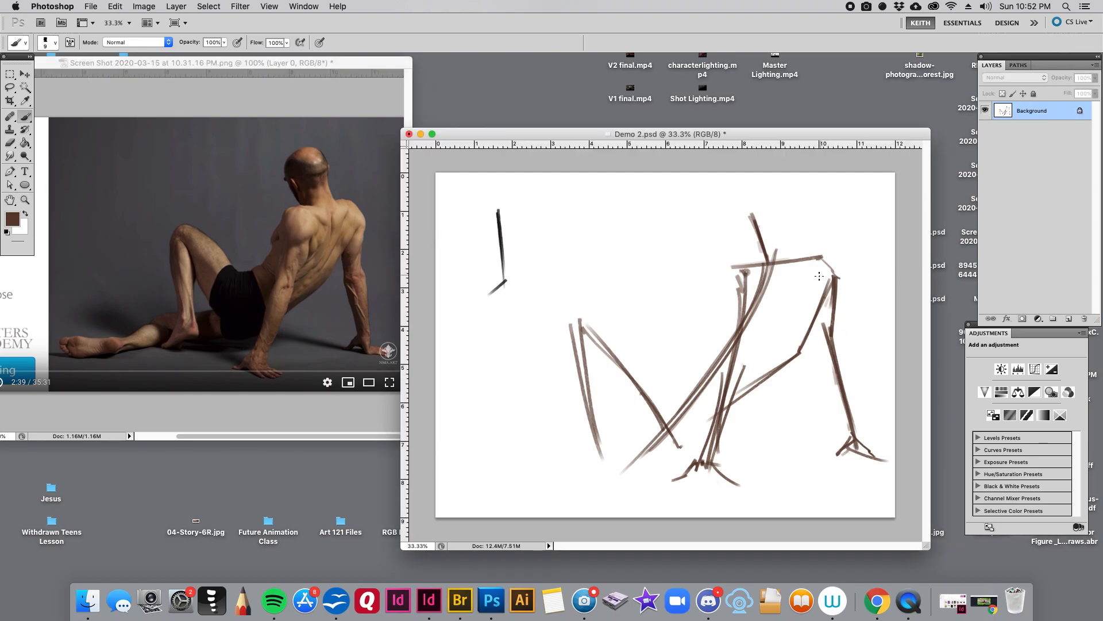
key("bracketright")
key("bracketright")
left_click_drag(790, 253, 823, 257)
mouse_move(771, 221)
left_mouse_down()
mouse_move(785, 251)
mouse_move(765, 201)
mouse_move(741, 255)
left_mouse_up()
key("bracketright")
left_click_drag(759, 197, 756, 257)
mouse_move(755, 193)
left_mouse_down()
mouse_move(748, 258)
mouse_move(734, 264)
mouse_move(763, 269)
left_mouse_up()
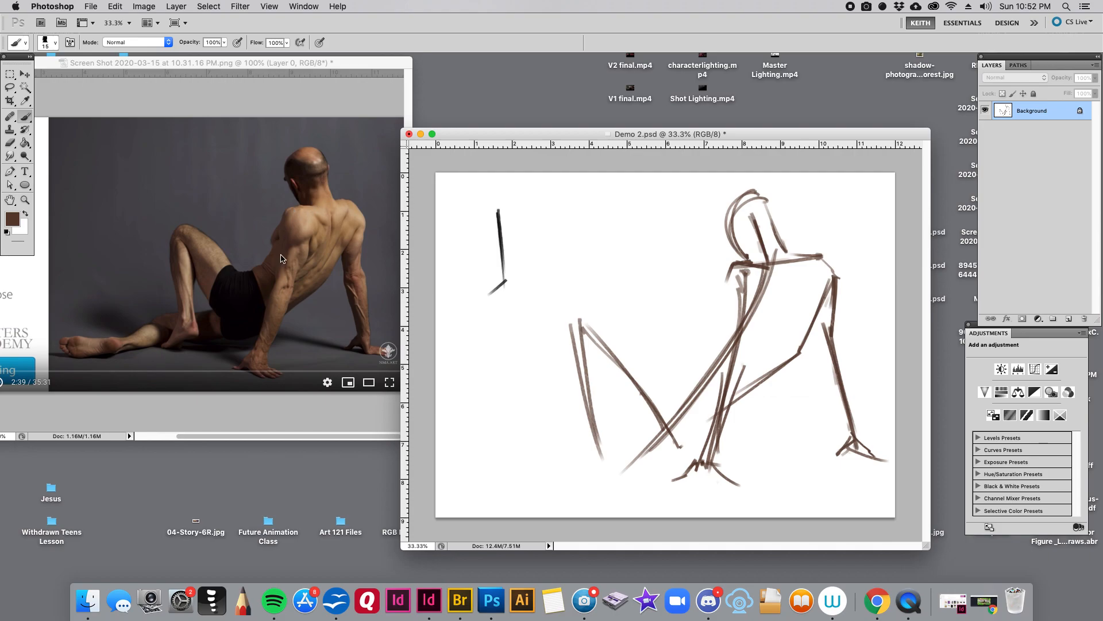
- Set the foreground colour to orange #c65721 and paint a small swatch on the photo's dark background
left_click(13, 219)
left_click(891, 232)
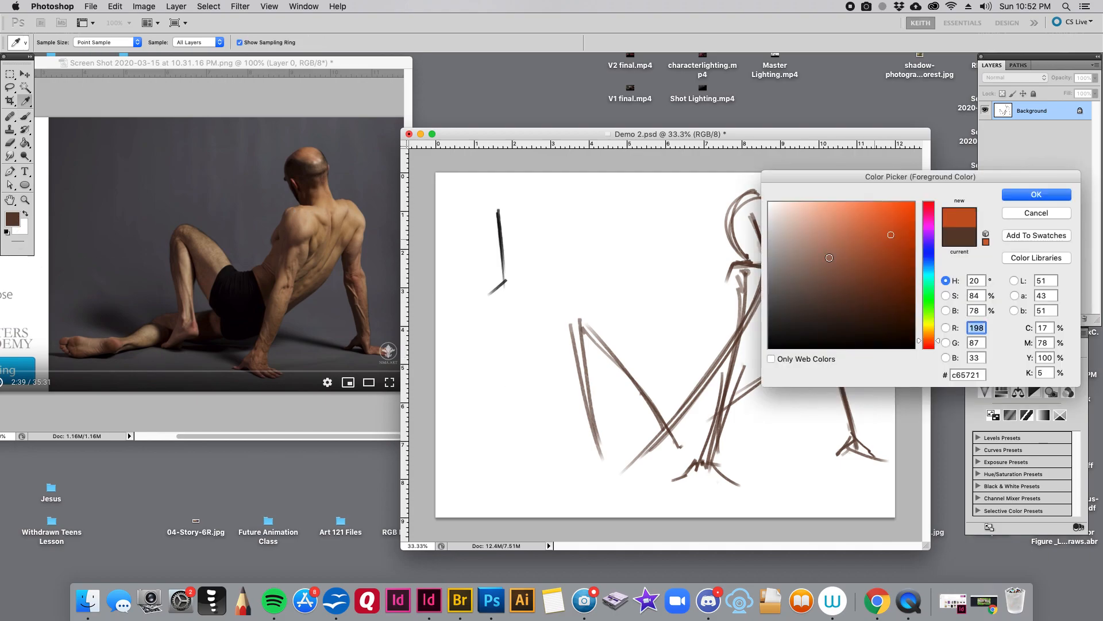
key("Return")
key("bracketleft")
left_click(280, 214)
key("bracketright")
left_click_drag(210, 139, 212, 167)
- Trace the shoulder line on the photo in orange with a thinner brush, and undo the strokes
key("bracketleft")
key("bracketleft")
key("bracketleft")
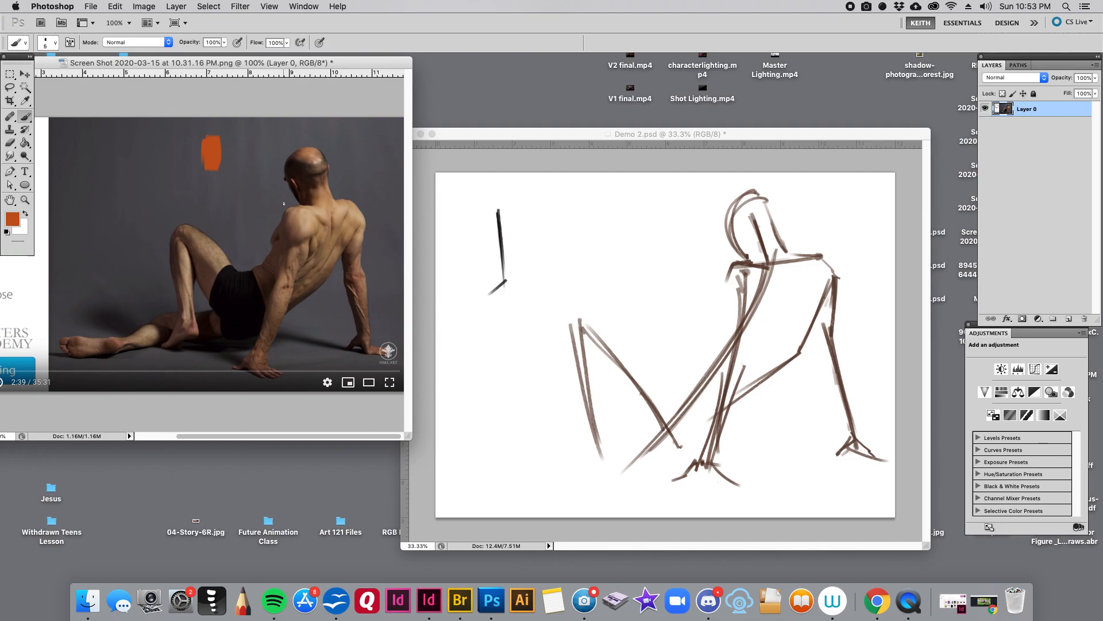
mouse_move(302, 221)
left_mouse_down()
mouse_move(302, 201)
mouse_move(346, 199)
left_mouse_up()
key("super+alt+z")
key("super+alt+z")
- Paint a small brown swatch beside the black line on the canvas with a 25 px brush
left_click(541, 216)
key("bracketright")
key("bracketright")
key("bracketright")
key("bracketright")
key("bracketright")
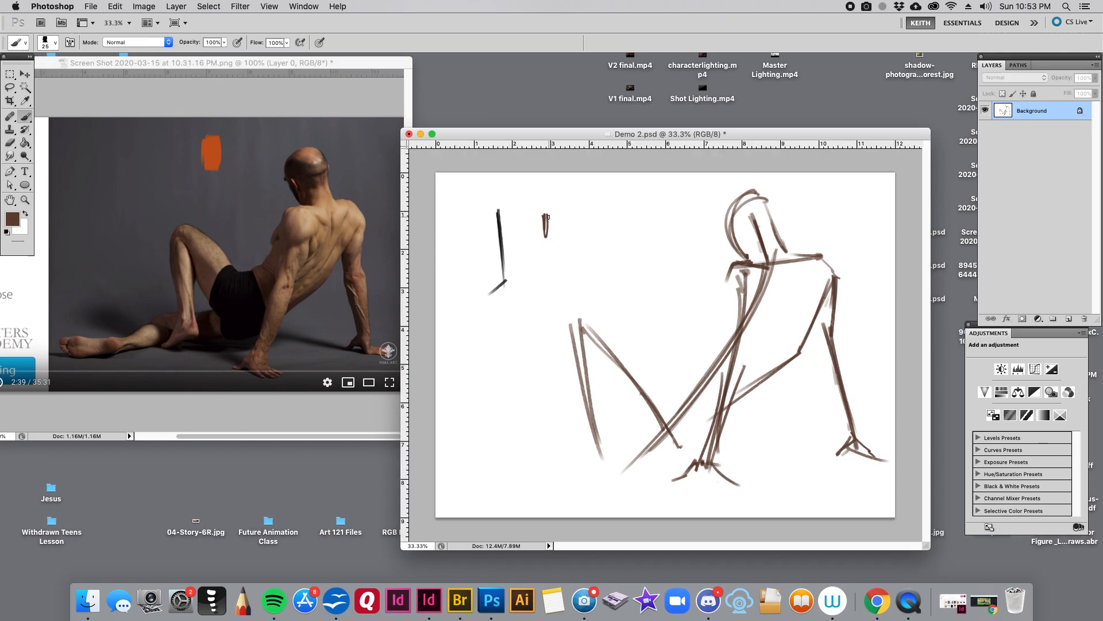
mouse_move(548, 217)
left_mouse_down()
mouse_move(548, 235)
mouse_move(550, 208)
left_mouse_up()
- Outline the near shoulder and upper arm, and continue down the front of the torso to the waist
key("bracketleft")
left_click_drag(735, 281, 726, 316)
key("bracketright")
left_click_drag(728, 288, 718, 315)
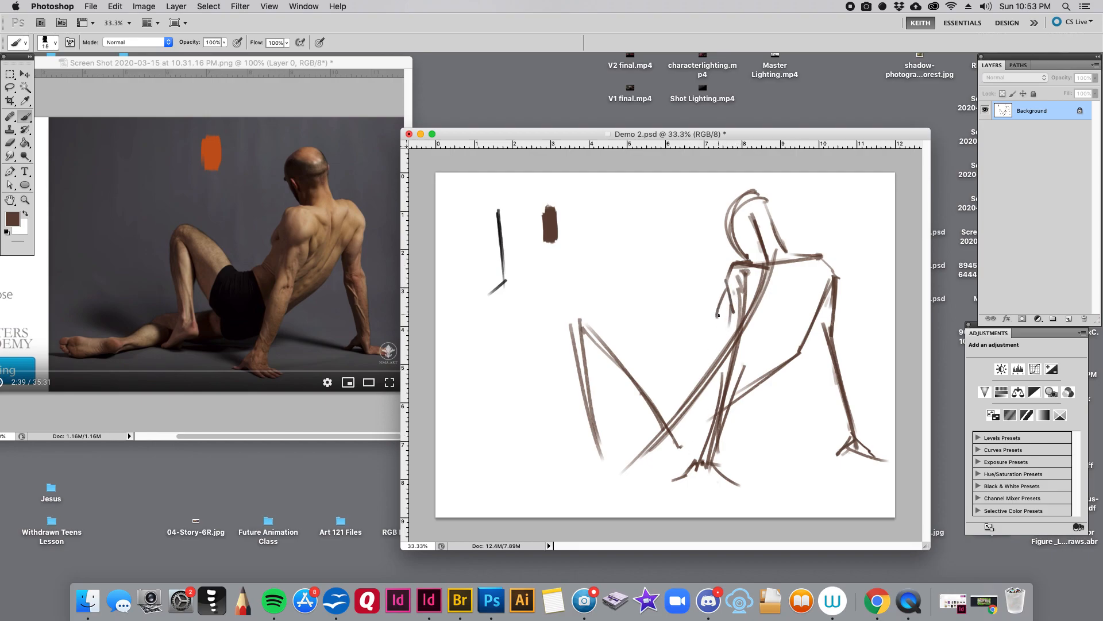
key("bracketleft")
mouse_move(722, 316)
left_mouse_down()
mouse_move(707, 355)
mouse_move(691, 362)
left_mouse_up()
- Sketch the hip line and the upper contour of the raised thigh out to the knee
key("bracketright")
key("bracketleft")
left_click_drag(681, 366, 709, 412)
mouse_move(680, 371)
left_mouse_down()
mouse_move(572, 313)
mouse_move(560, 338)
left_mouse_up()
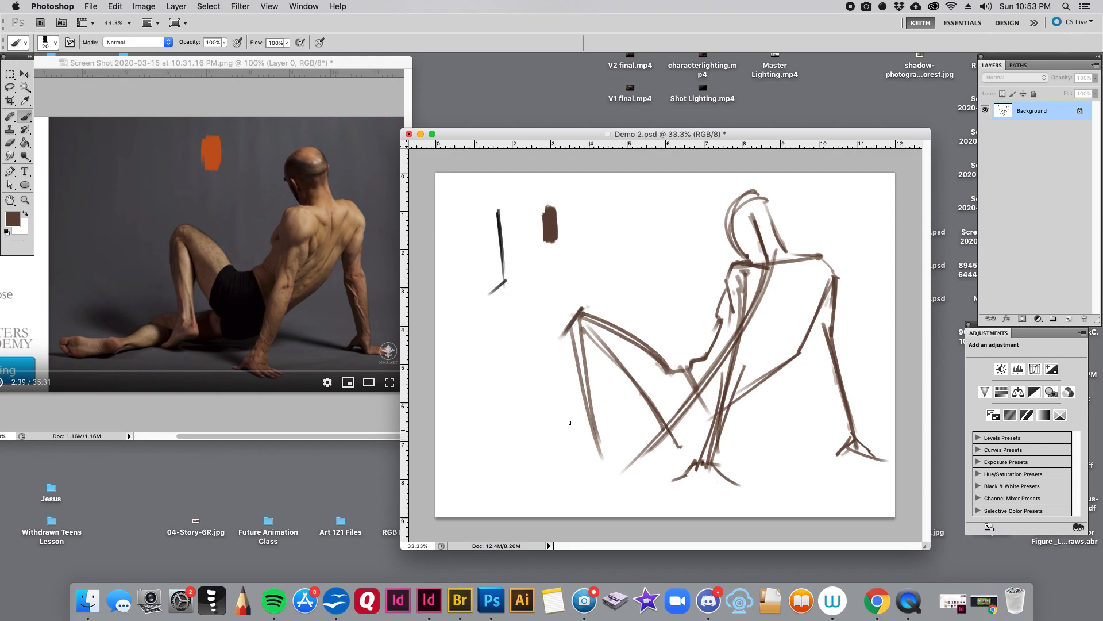
- Sample the orange swatch and mark the knee's slant on the photo with a short stroke from a smaller brush
left_click(214, 147)
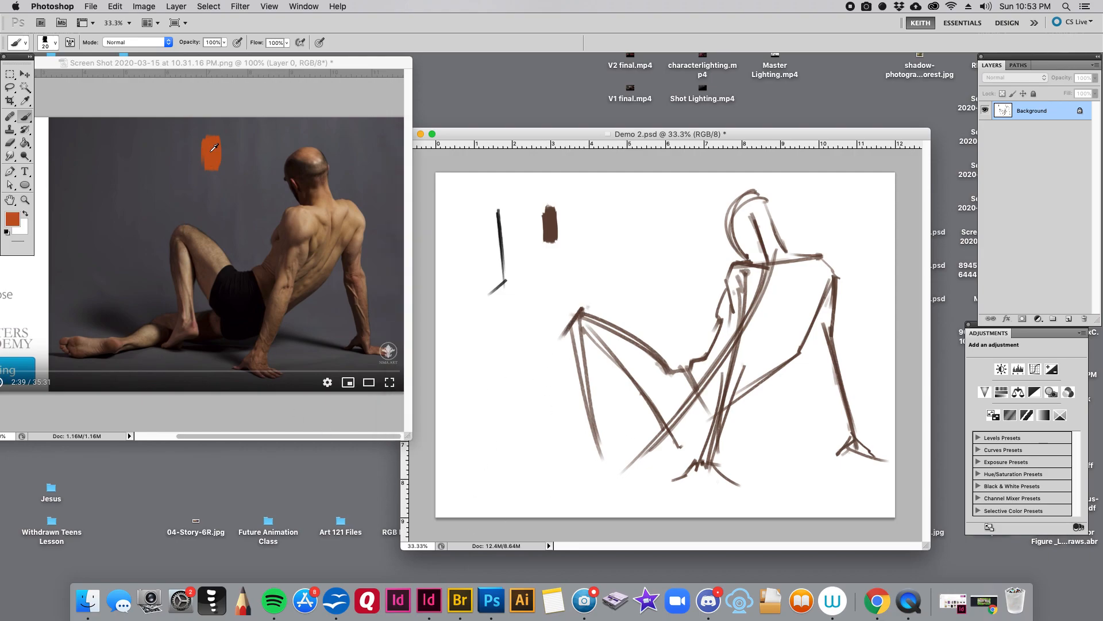
left_click(179, 227)
key("bracketleft")
key("bracketleft")
key("bracketleft")
left_click_drag(182, 217, 169, 235)
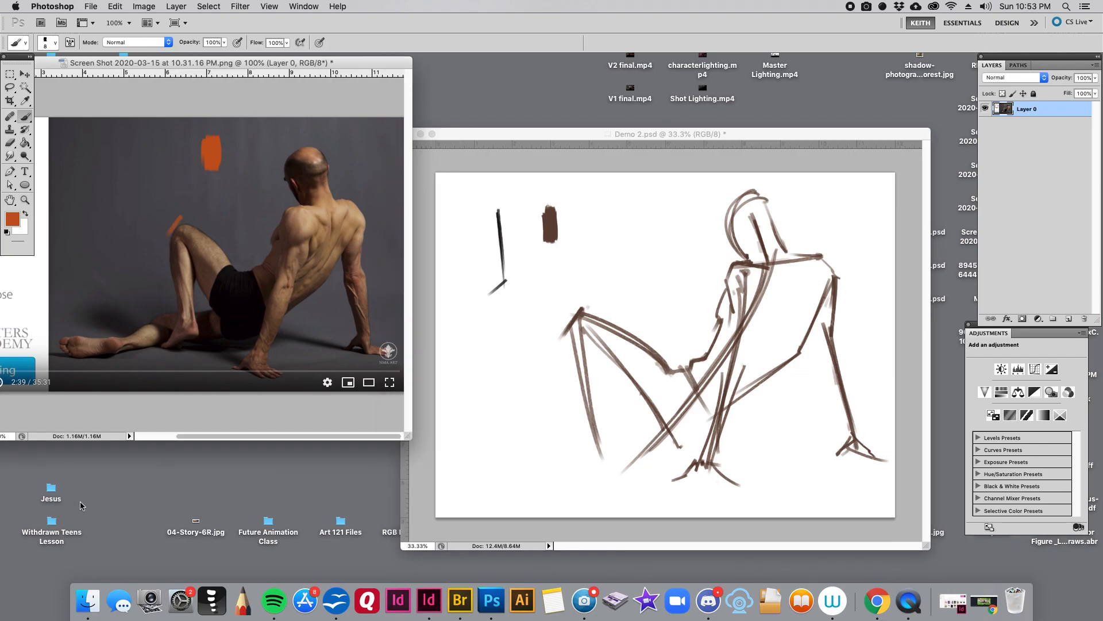
- Undo the orange slant mark at the knee on the reference photo
key("super+z")
left_click(607, 317)
left_click(189, 229)
- Sample the brown swatch and outline the raised leg's shin from the knee down to the foot
left_click(551, 220, "alt")
left_click(569, 332)
key("bracketright")
key("bracketright")
key("bracketright")
mouse_move(566, 332)
left_mouse_down()
mouse_move(589, 450)
mouse_move(569, 484)
mouse_move(613, 461)
left_mouse_up()
- With a 15 px brush, draw the raised leg's calf and sketch the other leg lying along the ground
key("bracketleft")
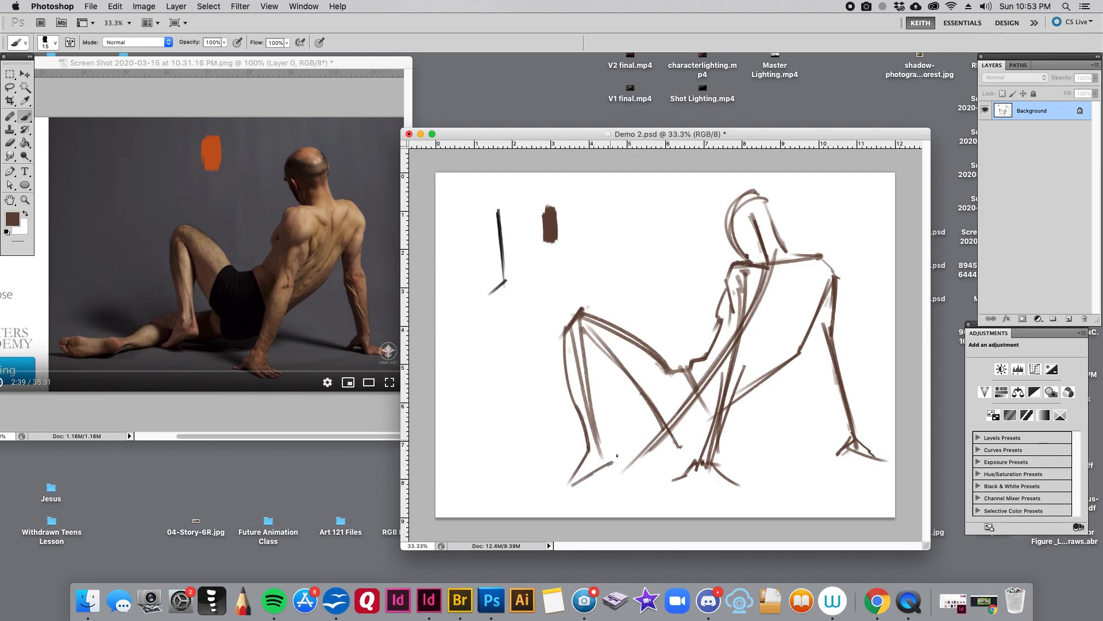
left_click_drag(592, 350, 615, 461)
mouse_move(660, 419)
left_mouse_down()
mouse_move(550, 426)
mouse_move(538, 446)
mouse_move(547, 439)
mouse_move(501, 461)
mouse_move(437, 468)
mouse_move(524, 469)
mouse_move(586, 450)
mouse_move(679, 461)
mouse_move(714, 416)
left_mouse_up()
- Reinforce the outer contour of the back from the far armpit down to the hips with 25 and 20 px brushes
key("]")
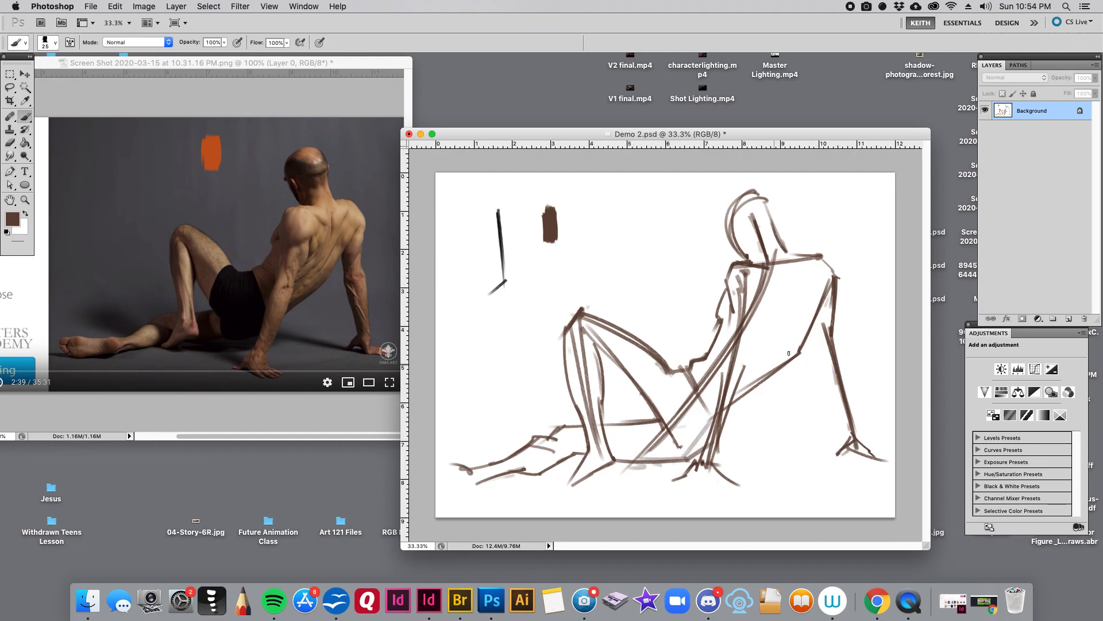
mouse_move(831, 287)
left_mouse_down()
mouse_move(796, 364)
mouse_move(691, 462)
left_mouse_up()
mouse_move(798, 362)
left_mouse_down()
mouse_move(694, 459)
mouse_move(715, 443)
mouse_move(674, 460)
mouse_move(761, 386)
left_mouse_up()
key("[")
mouse_move(661, 397)
left_mouse_down()
mouse_move(674, 447)
mouse_move(737, 421)
mouse_move(770, 388)
left_mouse_up()
mouse_move(732, 428)
left_mouse_down()
mouse_move(810, 359)
mouse_move(729, 421)
mouse_move(800, 358)
left_mouse_up()
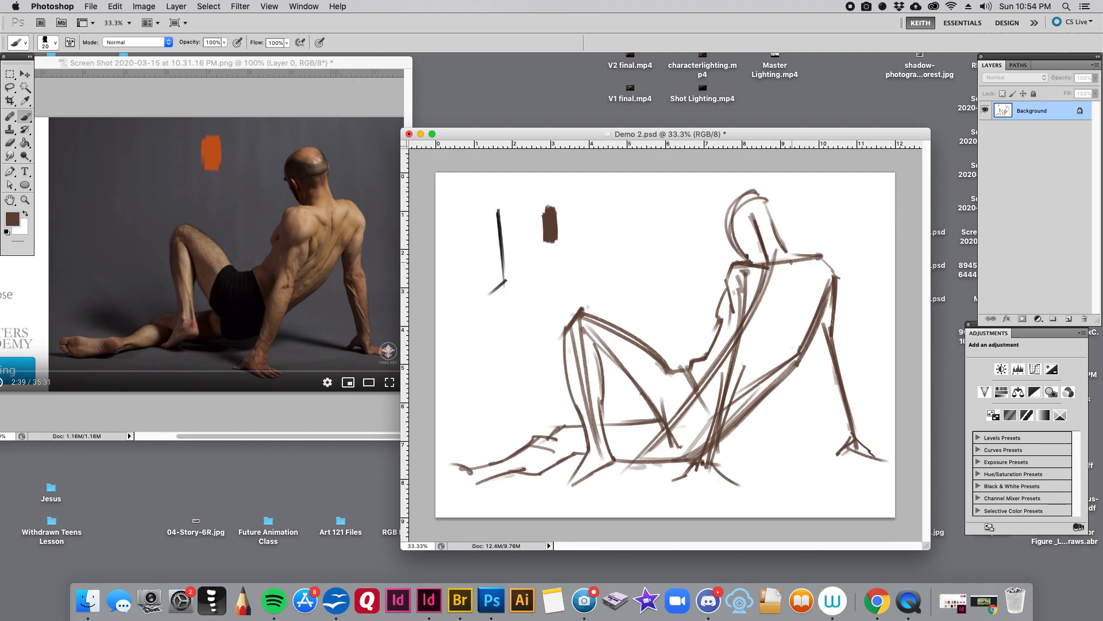
- Redraw the contour of the head and neck, and darken the shoulder line out over the far shoulder
key("bracketleft")
left_click_drag(796, 256, 757, 188)
mouse_move(756, 193)
left_mouse_down()
mouse_move(717, 212)
mouse_move(753, 263)
left_mouse_up()
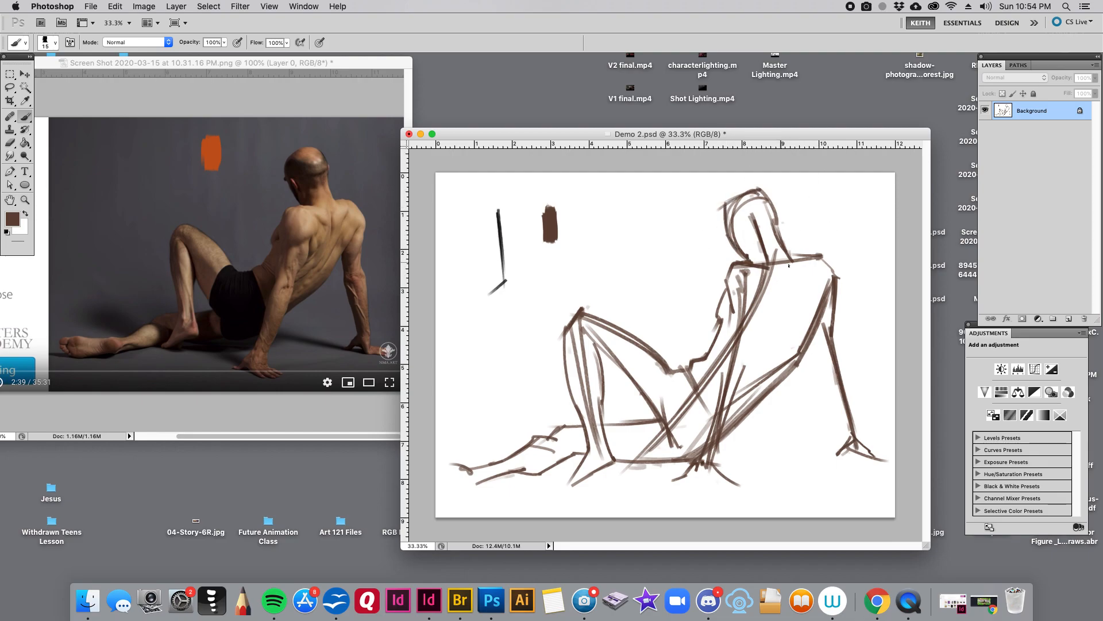
key("bracketright")
mouse_move(792, 260)
left_mouse_down()
mouse_move(824, 253)
mouse_move(846, 282)
left_mouse_up()
- Sample the orange swatch and mark the far shoulder's slant on the photo with a short thin stroke
key("bracketleft")
left_click(217, 146)
left_click(218, 145, "alt")
key("bracketleft")
key("bracketleft")
key("bracketleft")
left_click_drag(355, 195, 371, 213)
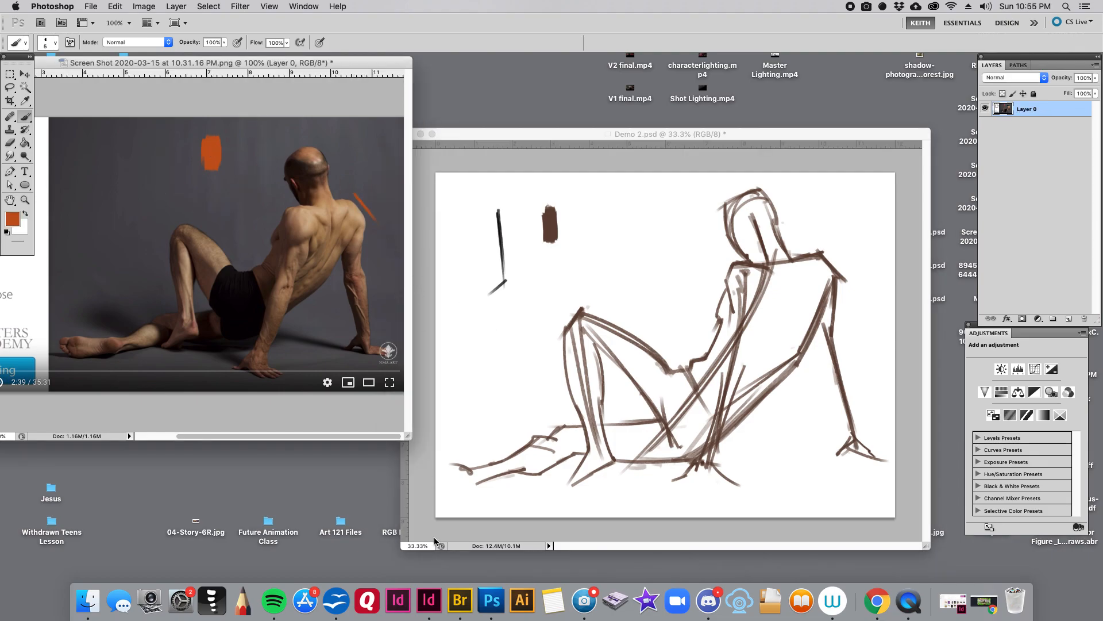
- Sample the brown swatch on the canvas and outline the far arm from the shoulder down to the hand
left_click(547, 173)
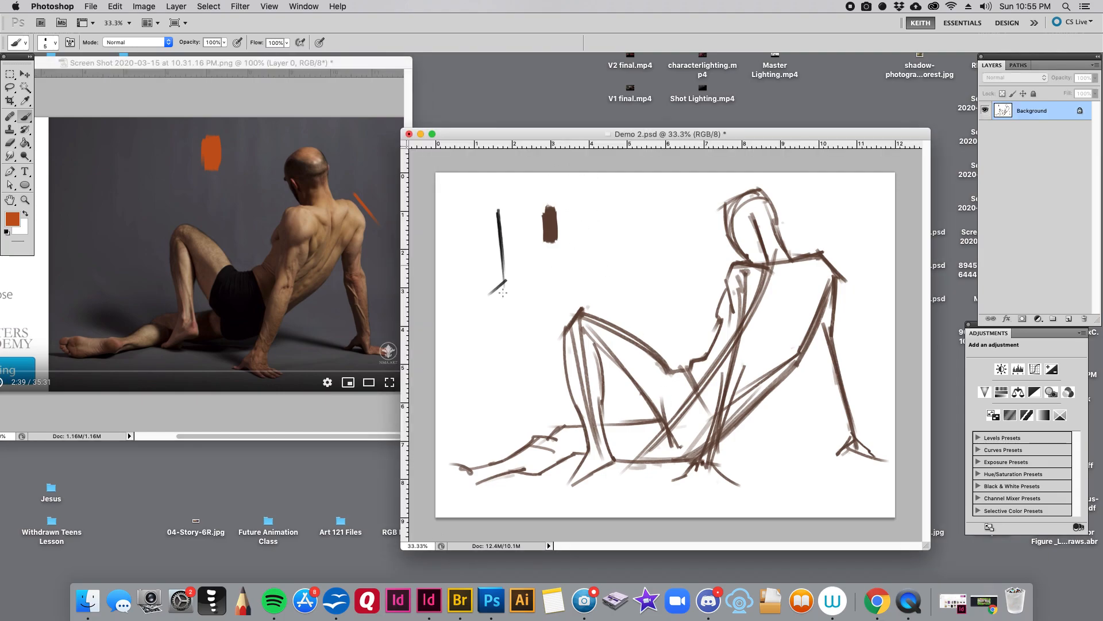
left_click(552, 217, "alt")
key("bracketright")
key("bracketright")
key("bracketright")
left_click_drag(842, 280, 823, 352)
left_click_drag(842, 280, 838, 299)
left_click_drag(832, 334, 841, 352)
left_click_drag(844, 355, 852, 415)
mouse_move(860, 452)
left_mouse_down()
mouse_move(846, 365)
mouse_move(819, 354)
mouse_move(845, 447)
mouse_move(832, 462)
mouse_move(862, 455)
mouse_move(861, 466)
left_mouse_up()
key("bracketleft")
key("bracketleft")
key("bracketleft")
key("bracketright")
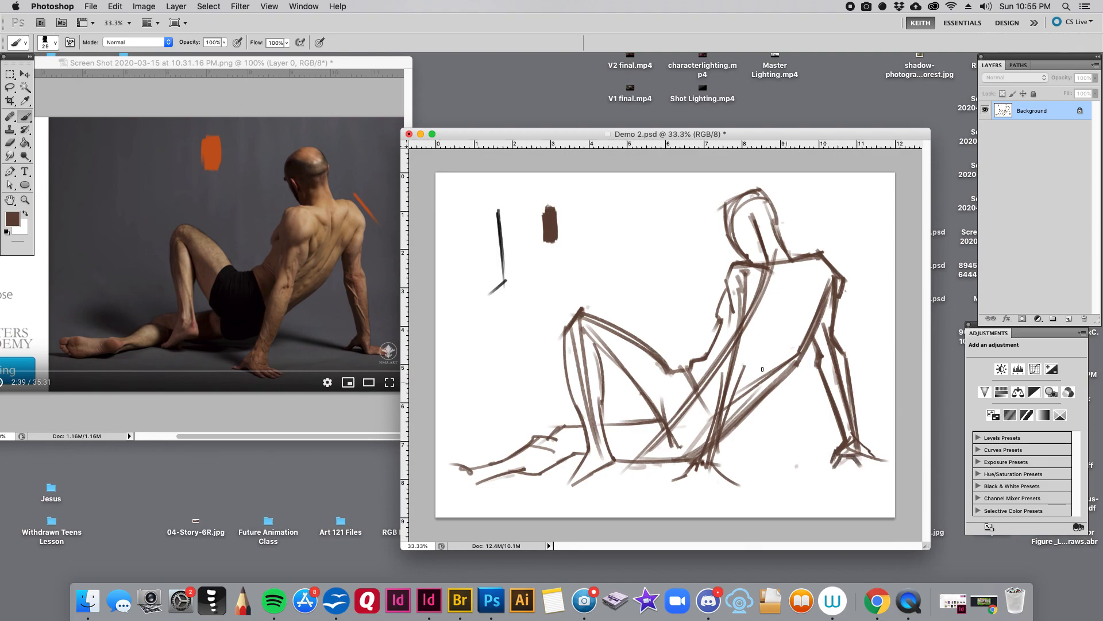
key("bracketleft")
mouse_move(806, 363)
left_mouse_down()
mouse_move(731, 460)
mouse_move(828, 457)
left_mouse_up()
left_click_drag(816, 392, 831, 453)
key("super+alt+z")
- Sample brown from the far hand's lines and extend its fingers along the ground
left_click(860, 448, "alt")
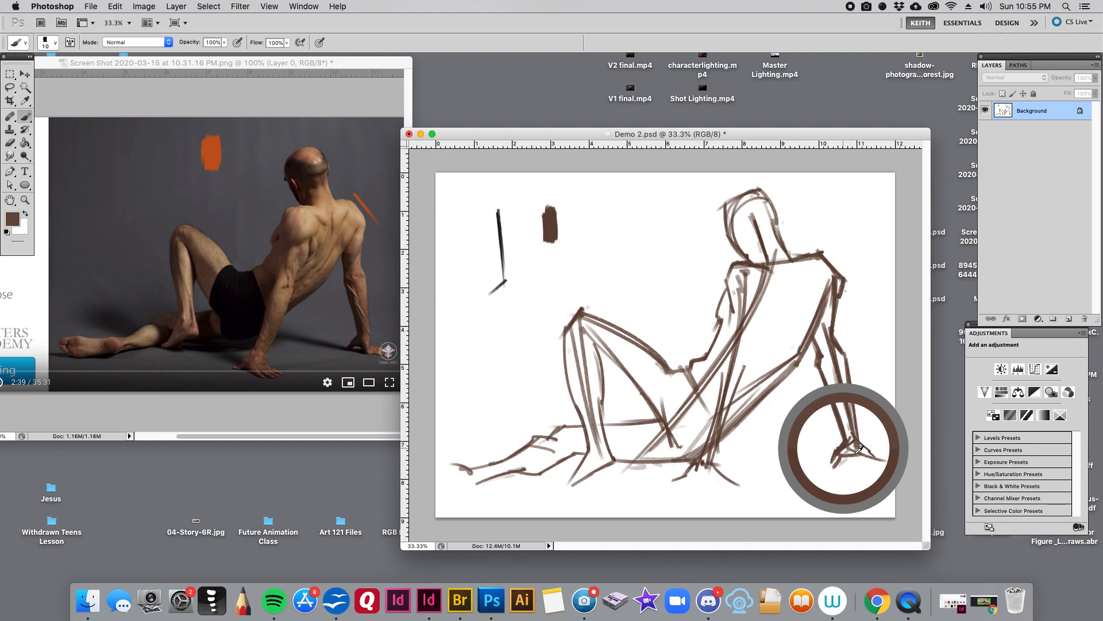
key("bracketright")
left_click_drag(850, 458, 887, 462)
- Paint a slanted brown test patch beside the swatch with a large brush, and cover it with white
key("x")
key("x")
key("bracketright")
key("bracketright")
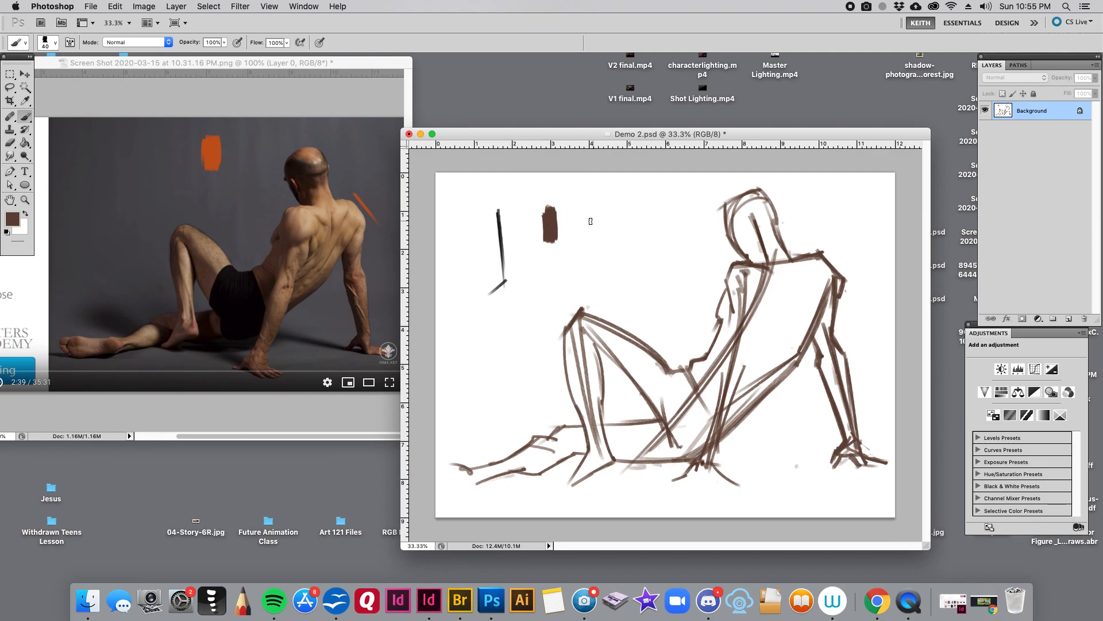
left_click(554, 224, "alt")
left_click_drag(584, 235, 618, 217)
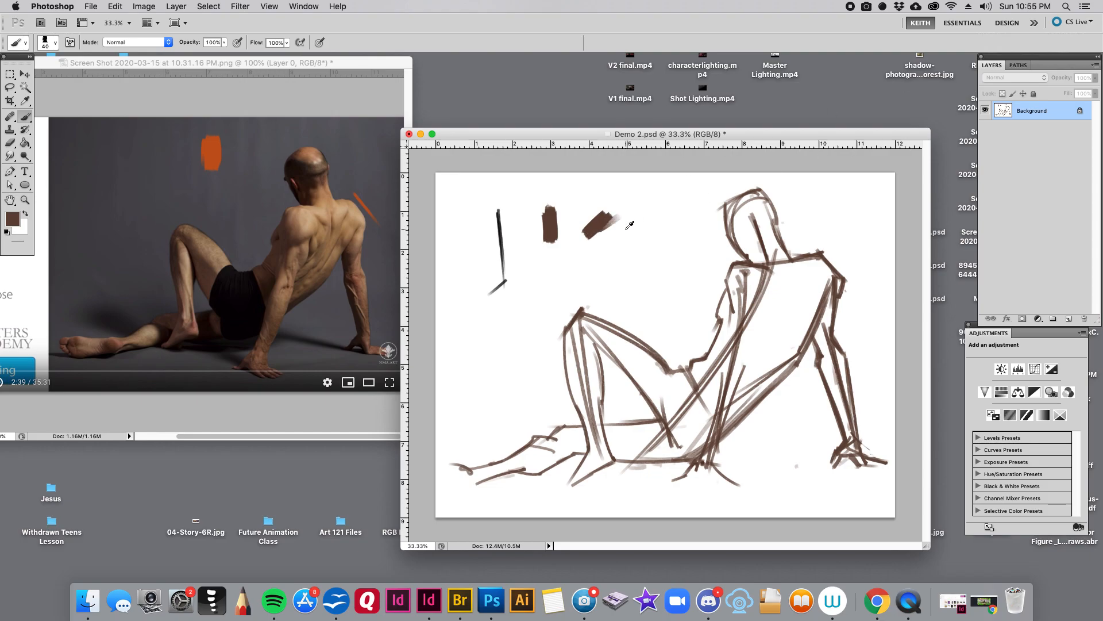
key("x")
left_click_drag(621, 218, 579, 236)
key("bracketleft")
key("bracketleft")
key("bracketleft")
key("x")
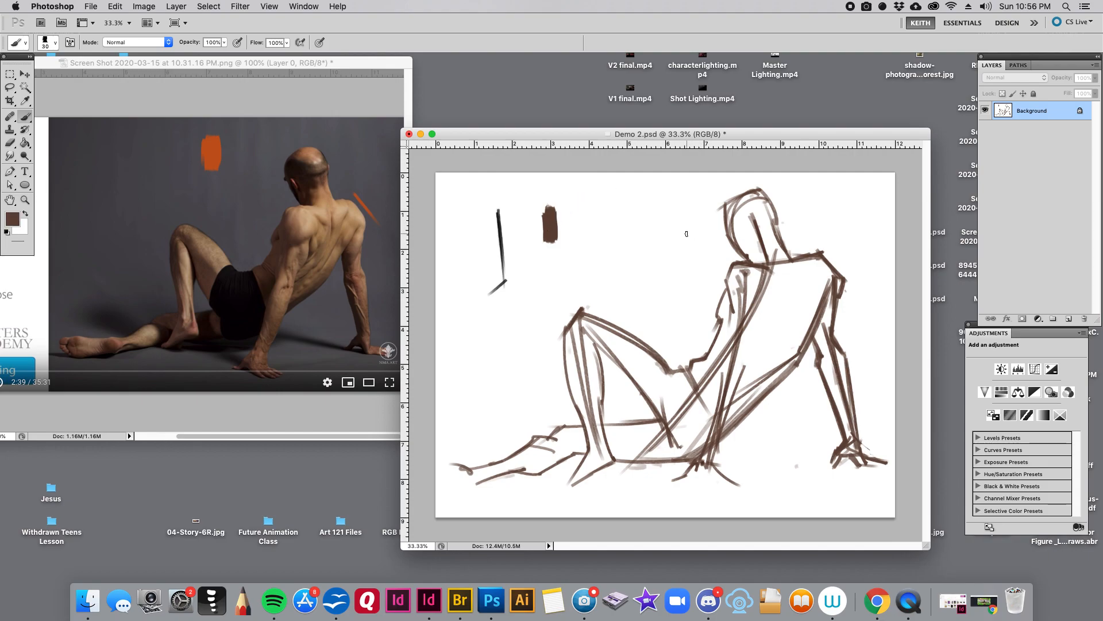
- Mark the far shoulder blade and draw the spine's curve from the neck down to the lower back
key("bracketright")
key("bracketleft")
key("bracketleft")
key("bracketleft")
left_click_drag(822, 269, 817, 282)
key("bracketright")
key("bracketright")
mouse_move(791, 262)
left_mouse_down()
mouse_move(790, 321)
mouse_move(723, 420)
left_mouse_up()
key("bracketright")
left_click_drag(791, 316, 710, 418)
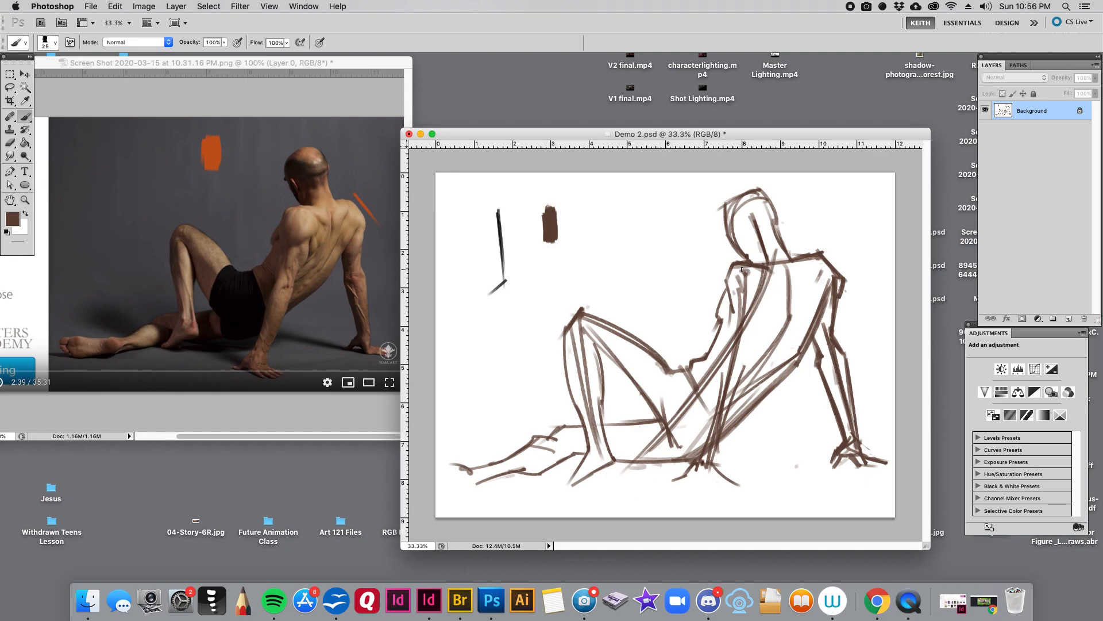
- Draw the back contour of the near upper arm from the shoulder down to the elbow
mouse_move(733, 266)
left_mouse_down()
mouse_move(733, 323)
mouse_move(775, 298)
mouse_move(771, 269)
mouse_move(726, 289)
mouse_move(767, 329)
left_mouse_up()
left_click_drag(768, 328, 758, 347)
key("bracketleft")
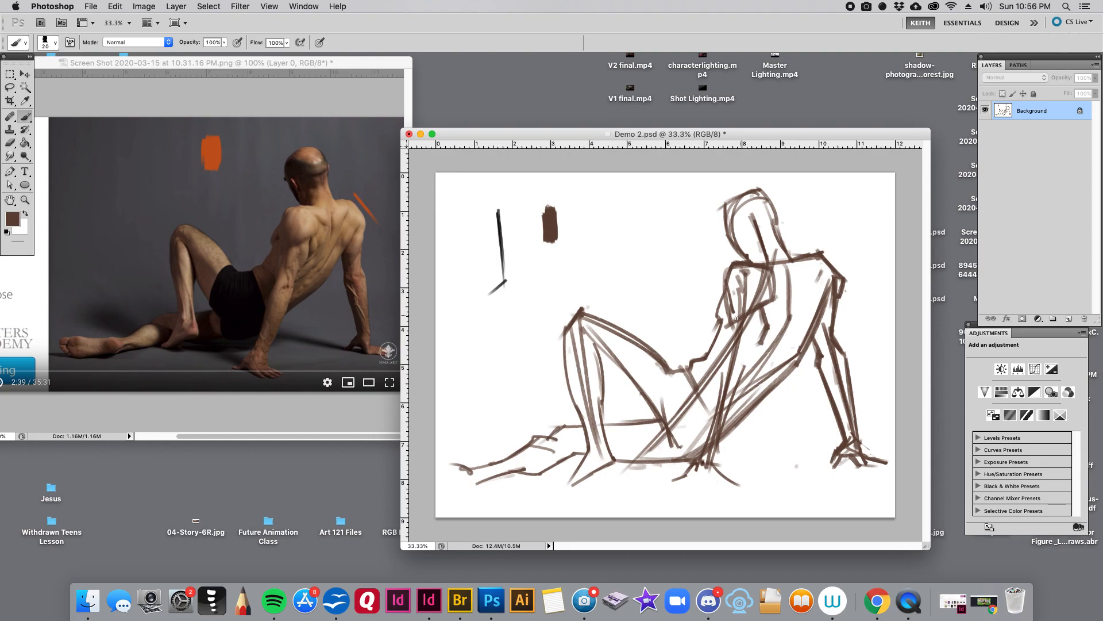
- Outline both sides of the near forearm down to the wrist with 20 and 15 px brushes
left_click_drag(727, 332, 712, 404)
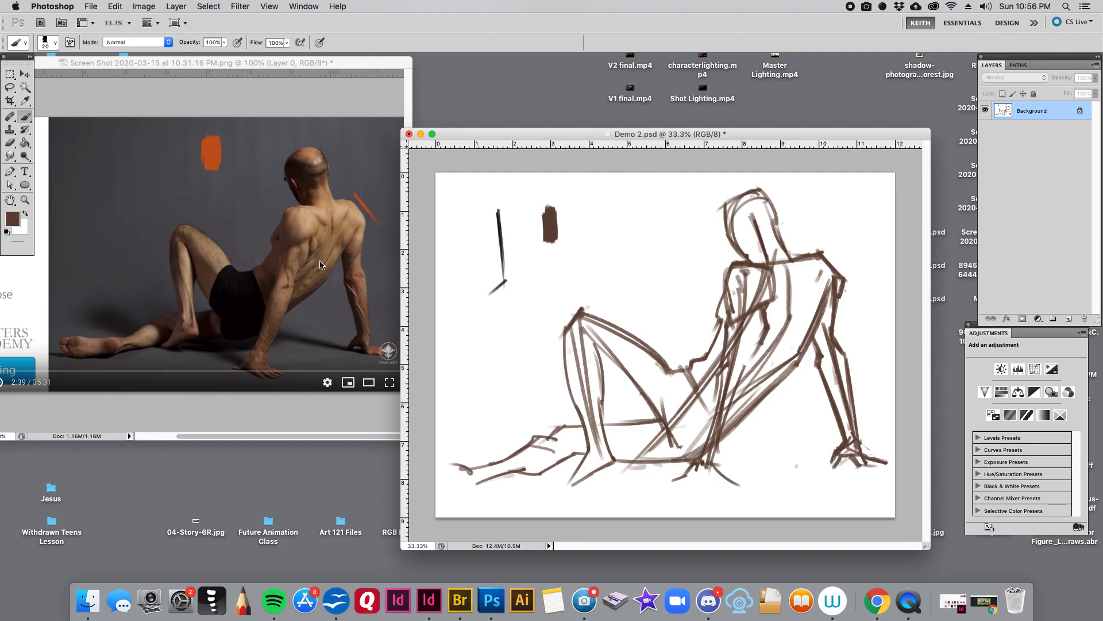
left_click_drag(762, 343, 711, 470)
key("bracketleft")
mouse_move(754, 370)
left_mouse_down()
mouse_move(715, 469)
mouse_move(680, 462)
mouse_move(692, 472)
left_mouse_up()
- Sample the brown swatch and sketch the near hand with its fingers spread on the ground
left_click(679, 468, "alt")
left_click(555, 224, "alt")
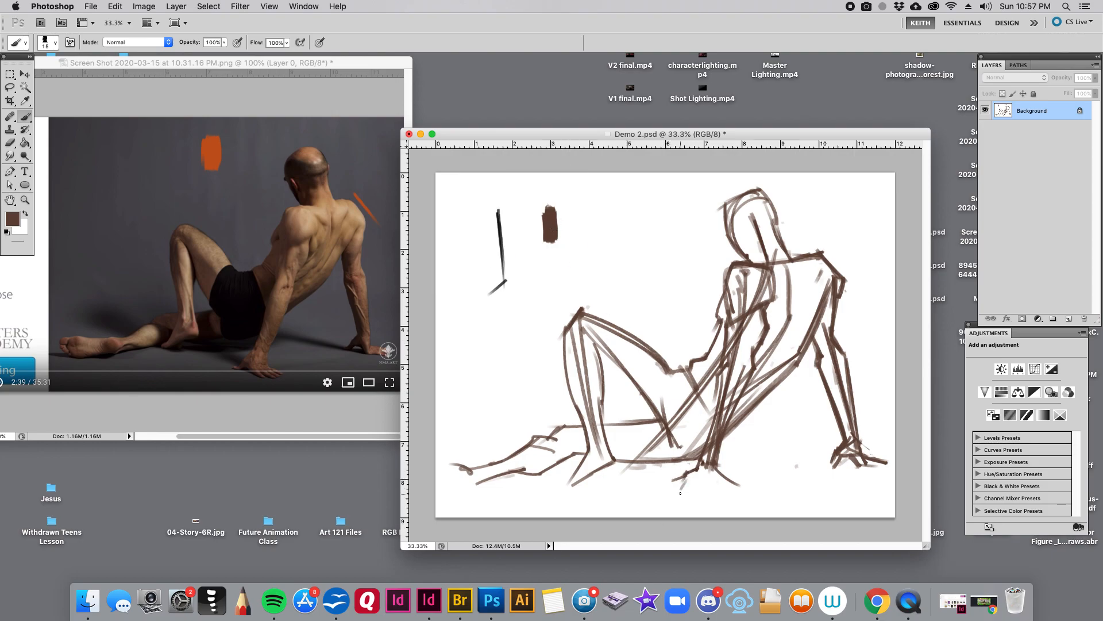
mouse_move(658, 495)
left_mouse_down()
mouse_move(774, 494)
mouse_move(693, 482)
mouse_move(739, 478)
mouse_move(774, 493)
left_mouse_up()
- Reinforce the seat line and darken the underside of the raised thigh
key("]")
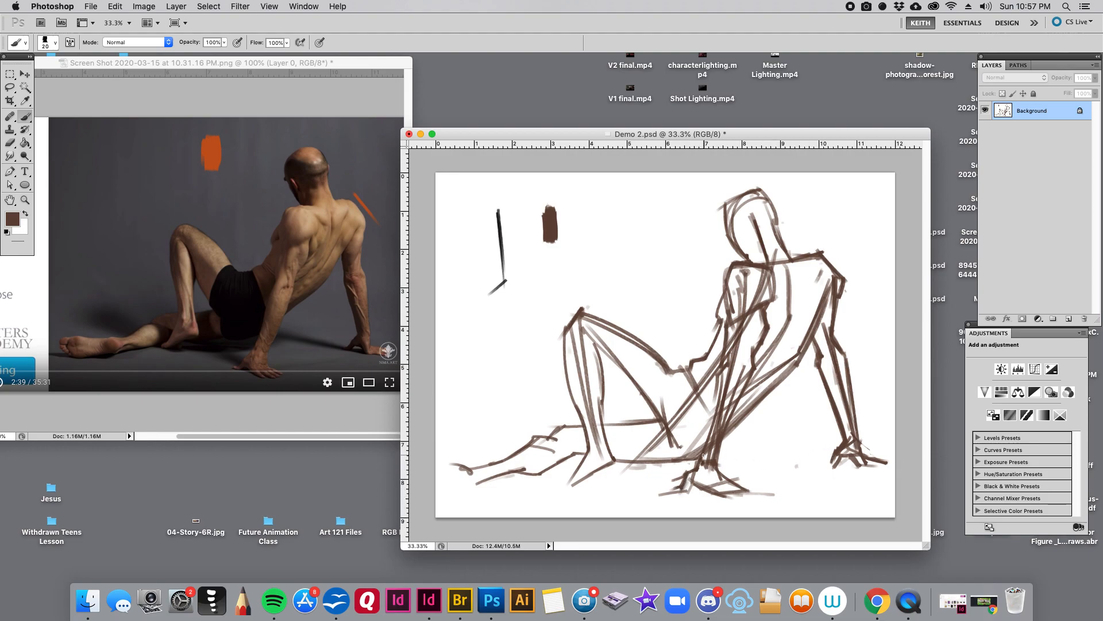
left_click_drag(699, 460, 658, 463)
left_click_drag(660, 417, 624, 420)
key("bracketright")
key("bracketright")
mouse_move(605, 369)
left_mouse_down()
mouse_move(638, 418)
mouse_move(610, 374)
mouse_move(666, 435)
left_mouse_up()
left_click_drag(608, 374, 666, 432)
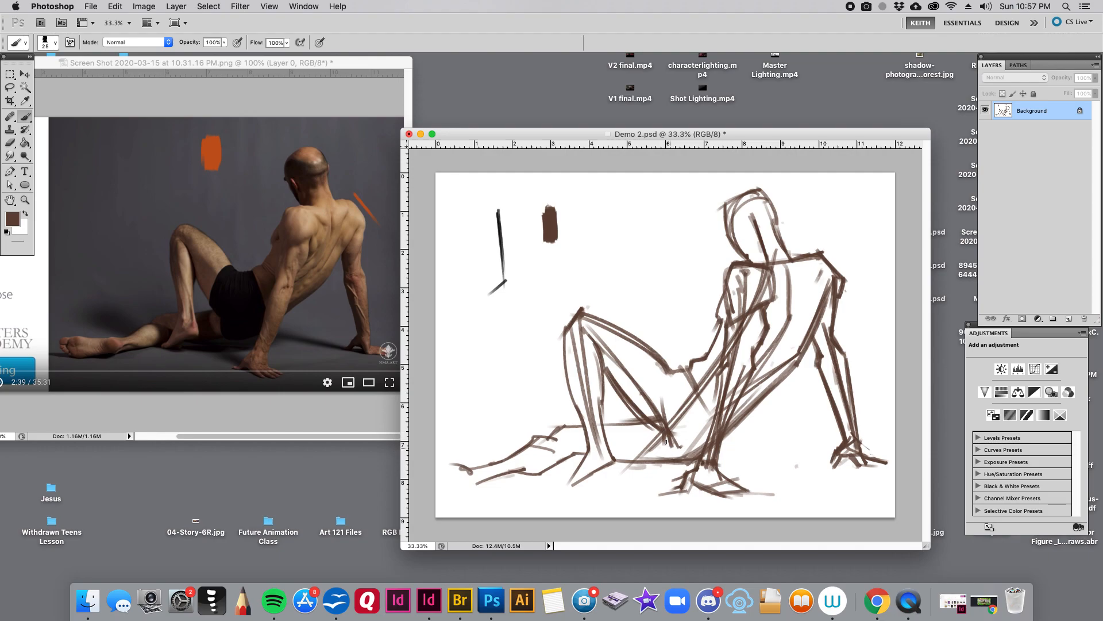
- Darken the contours of the lower leg lying on the ground and rough in its ankle
key("bracketright")
mouse_move(642, 418)
left_mouse_down()
mouse_move(594, 445)
mouse_move(569, 444)
mouse_move(577, 426)
mouse_move(554, 424)
left_mouse_up()
key("bracketleft")
mouse_move(539, 437)
left_mouse_down()
mouse_move(470, 468)
mouse_move(473, 484)
mouse_move(489, 479)
mouse_move(481, 470)
mouse_move(468, 480)
mouse_move(594, 456)
mouse_move(522, 471)
mouse_move(588, 451)
left_mouse_up()
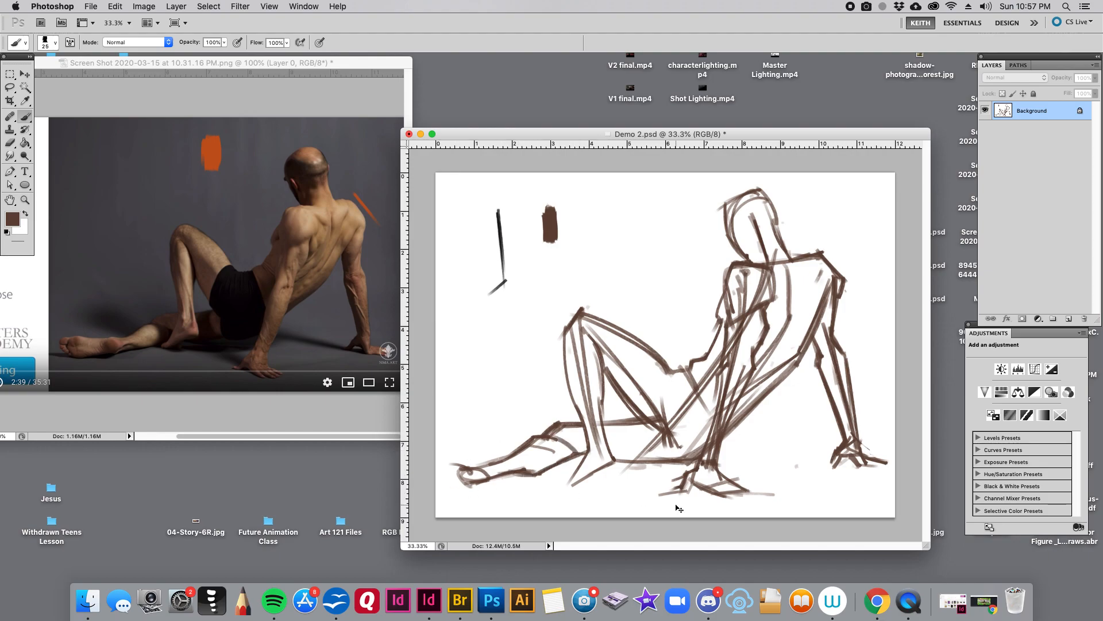
- Widen the canvas to 13 inches, anchored at the middle of its right edge
key("super+minus")
left_click(143, 6)
left_click(161, 116)
left_click(820, 495)
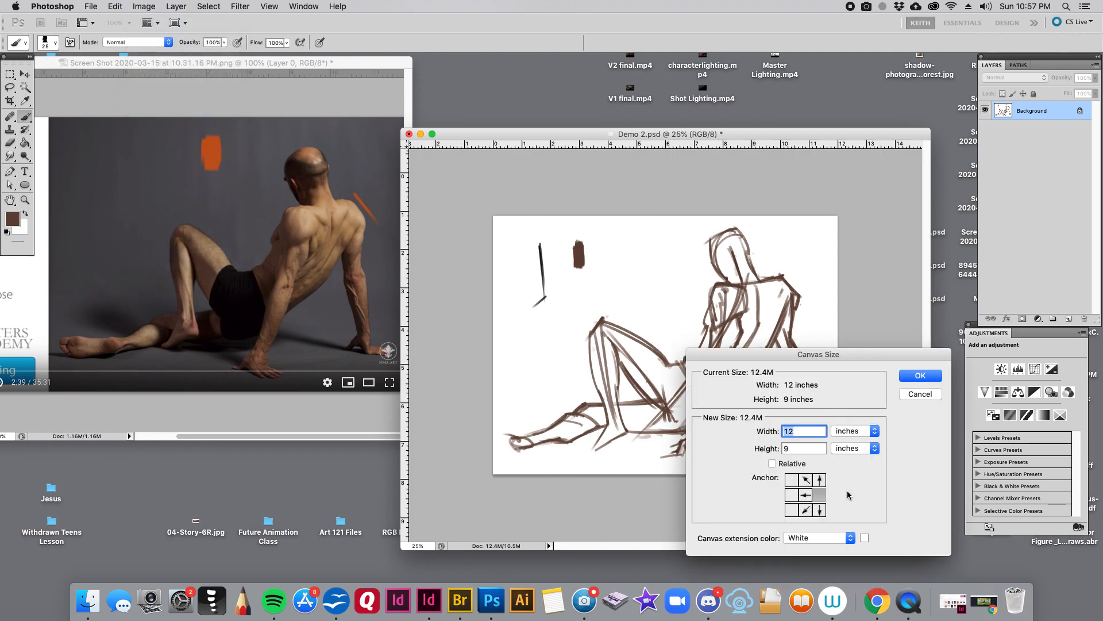
type("13")
key("Return")
key("super+plus")
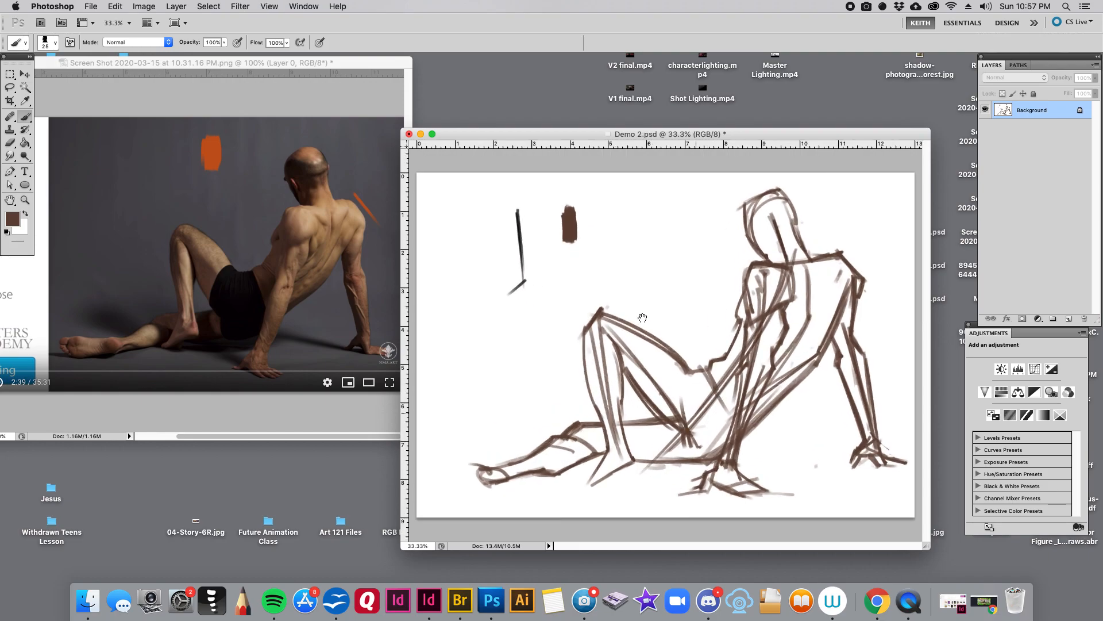
- Widen the canvas further to 14 inches, again anchored at the middle of its right edge
left_click(141, 8)
left_click(165, 118)
left_click(821, 493)
type("14")
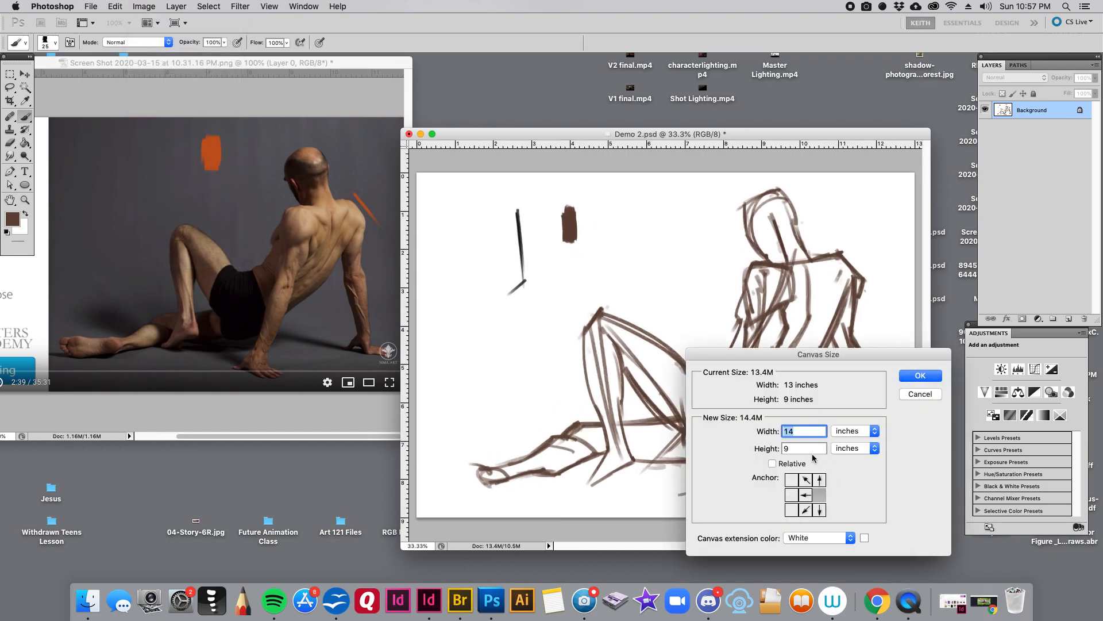
key("Return")
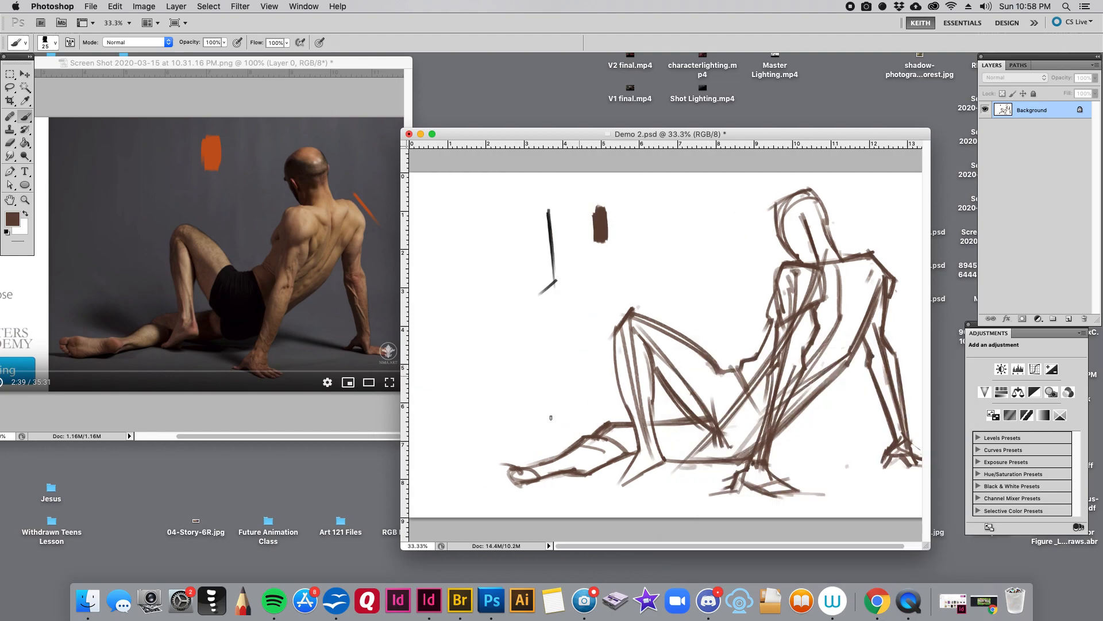
- Lengthen the foot of the lying leg into the added canvas space and refine its toes and heel
mouse_move(503, 463)
left_mouse_down()
mouse_move(549, 466)
mouse_move(456, 468)
mouse_move(456, 482)
mouse_move(514, 490)
mouse_move(454, 480)
mouse_move(530, 485)
left_mouse_up()
key("bracketleft")
key("bracketright")
key("[")
key("[")
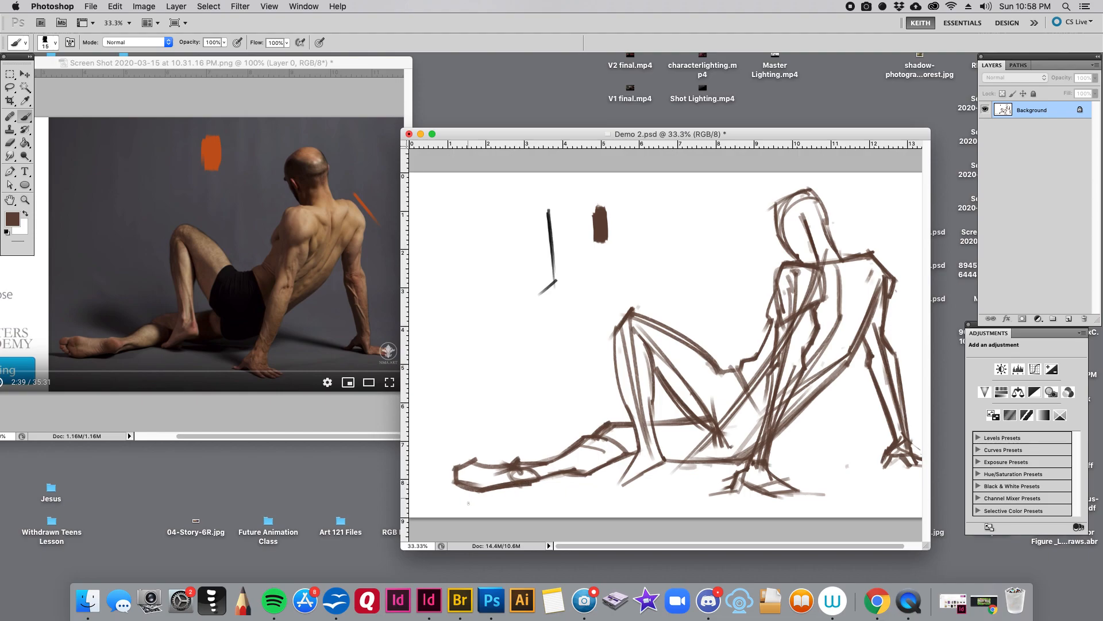
mouse_move(475, 459)
left_mouse_down()
mouse_move(455, 466)
mouse_move(465, 466)
left_mouse_up()
left_click_drag(549, 492, 525, 492)
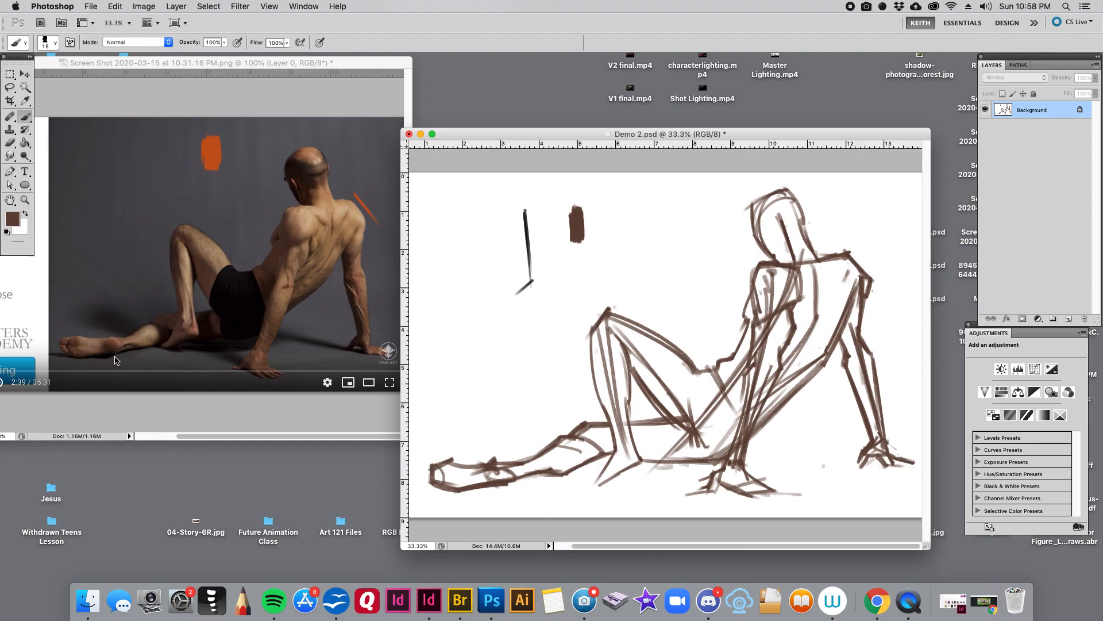
- Mark the outstretched ankle on the photo with a short orange stroke, and undo the mark
left_click(217, 152, "alt")
key("bracketleft")
key("bracketleft")
key("bracketleft")
key("bracketleft")
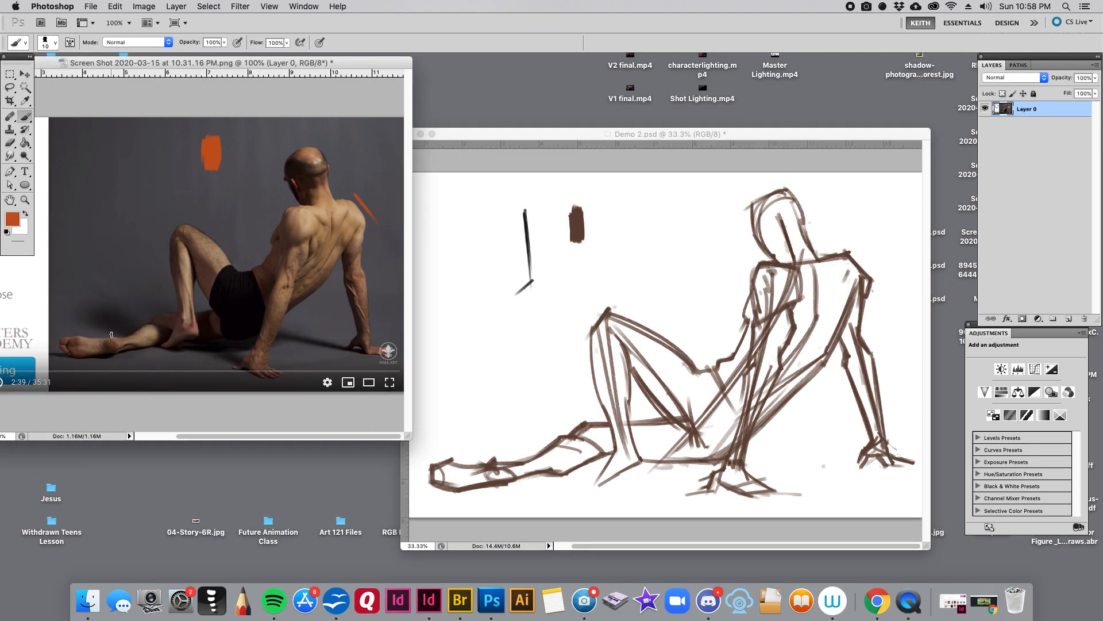
mouse_move(113, 335)
left_mouse_down()
mouse_move(81, 333)
mouse_move(62, 350)
mouse_move(113, 353)
left_mouse_up()
key("super+alt+z")
key("super+alt+z")
- Sample brown on the Demo 2.psd canvas and darken the front contour of the torso below the near shoulder
left_click(653, 148)
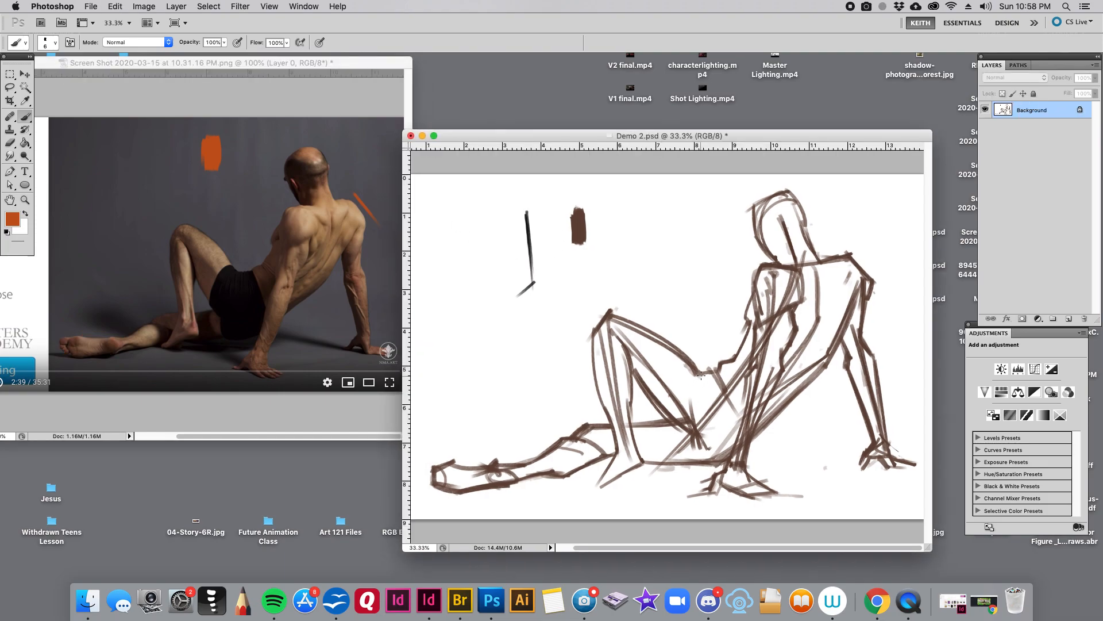
left_click(599, 357, "alt")
key("bracketleft")
left_click_drag(744, 319, 748, 334)
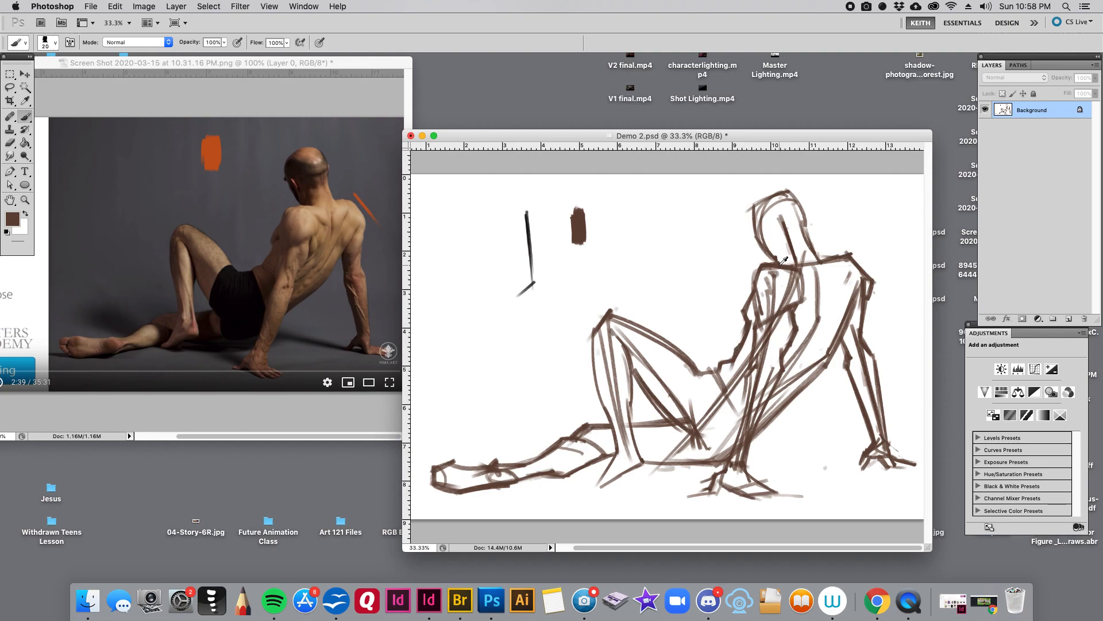
- Shade the shadow side of the head and neck with a brush enlarged to about 70 px
key("bracketright")
key("bracketright")
key("bracketright")
key("bracketright")
key("bracketright")
key("bracketright")
key("bracketright")
key("bracketright")
mouse_move(761, 218)
left_mouse_down()
mouse_move(782, 253)
mouse_move(787, 223)
mouse_move(796, 223)
left_mouse_up()
key("bracketleft")
key("bracketleft")
- Shade the near shoulder and the front side of the torso down to the waist
key("bracketleft")
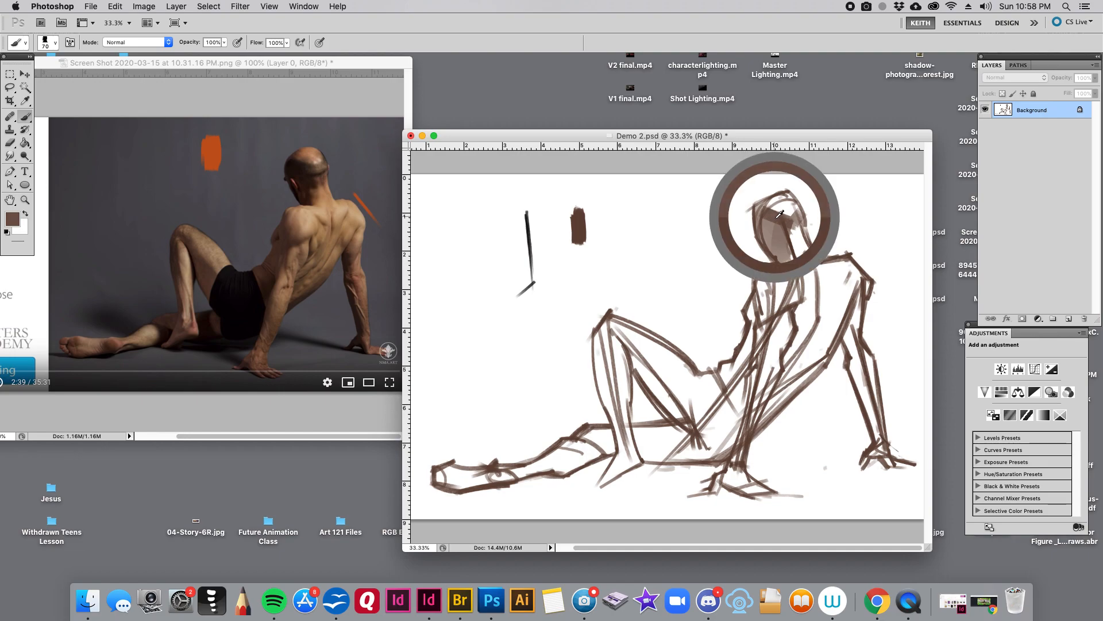
mouse_move(781, 260)
left_mouse_down()
mouse_move(766, 312)
mouse_move(860, 268)
mouse_move(756, 312)
mouse_move(774, 284)
left_mouse_up()
left_click(780, 257, "alt")
key("bracketright")
left_click(784, 214, "alt")
key("bracketleft")
key("bracketleft")
key("bracketleft")
mouse_move(750, 306)
left_mouse_down()
mouse_move(739, 376)
mouse_move(747, 355)
mouse_move(729, 378)
mouse_move(723, 371)
mouse_move(740, 409)
left_mouse_up()
key("bracketright")
- Shade the near supporting arm from the upper arm down to the wrist with the brush reduced to about 45 px
key("bracketright")
key("bracketright")
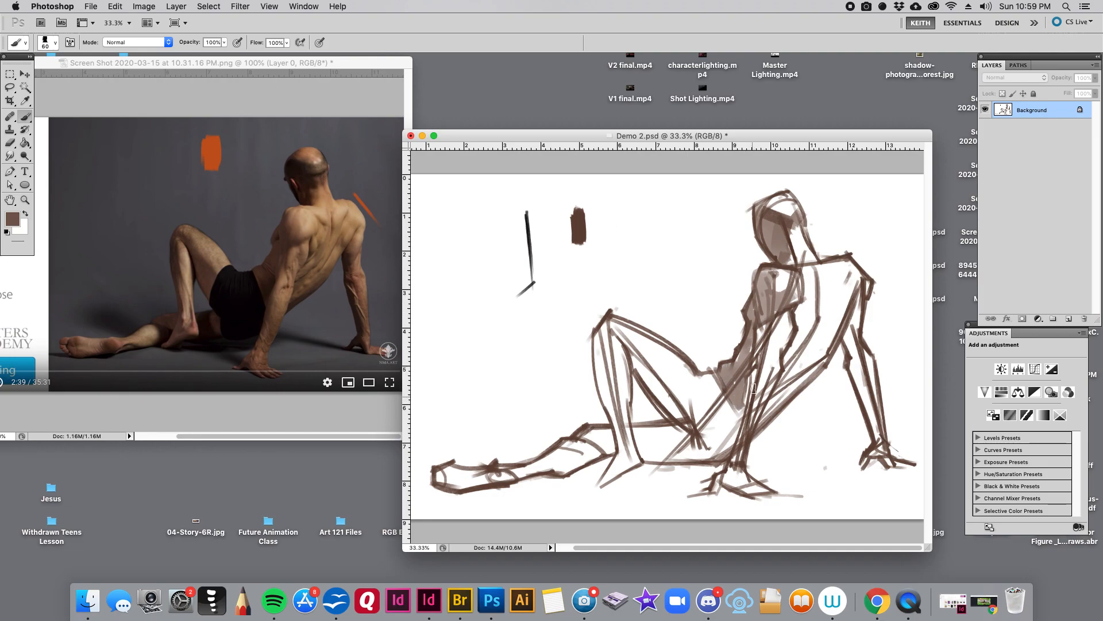
key("bracketleft")
key("bracketleft")
key("bracketleft")
key("bracketleft")
left_click(760, 338, "alt")
key("bracketright")
- Sample the dark brown swatch and darken the near supporting forearm down to the wrist with a smaller brush
key("bracketleft")
left_click_drag(753, 372, 735, 461)
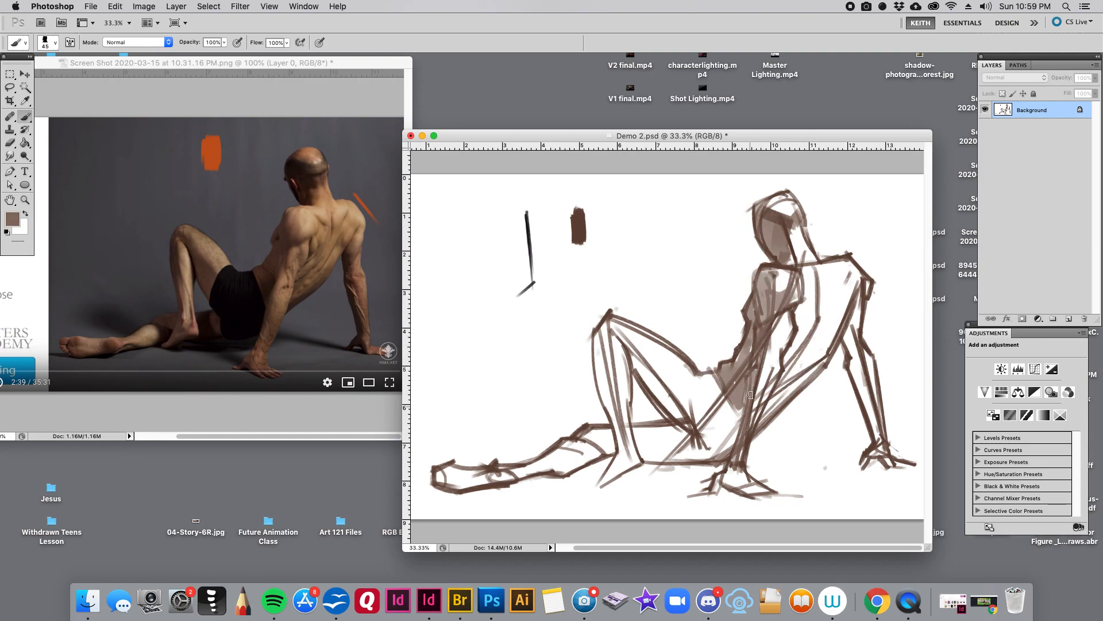
left_click_drag(748, 373, 731, 461)
left_click(579, 227, "alt")
key("bracketleft")
left_click_drag(742, 384, 732, 454)
- Fill the hip and shorts area with a lighter brown tone using a brush enlarged to about 60 px
left_click(734, 372, "alt")
key("bracketright")
key("bracketright")
key("bracketright")
mouse_move(718, 377)
left_mouse_down()
mouse_move(682, 379)
mouse_move(694, 372)
mouse_move(683, 421)
mouse_move(704, 385)
mouse_move(715, 391)
mouse_move(697, 428)
left_mouse_up()
key("bracketright")
mouse_move(716, 384)
left_mouse_down()
mouse_move(692, 442)
mouse_move(736, 417)
mouse_move(712, 448)
left_mouse_up()
mouse_move(732, 420)
left_mouse_down()
mouse_move(721, 452)
mouse_move(708, 433)
mouse_move(706, 447)
mouse_move(669, 457)
mouse_move(694, 457)
left_mouse_up()
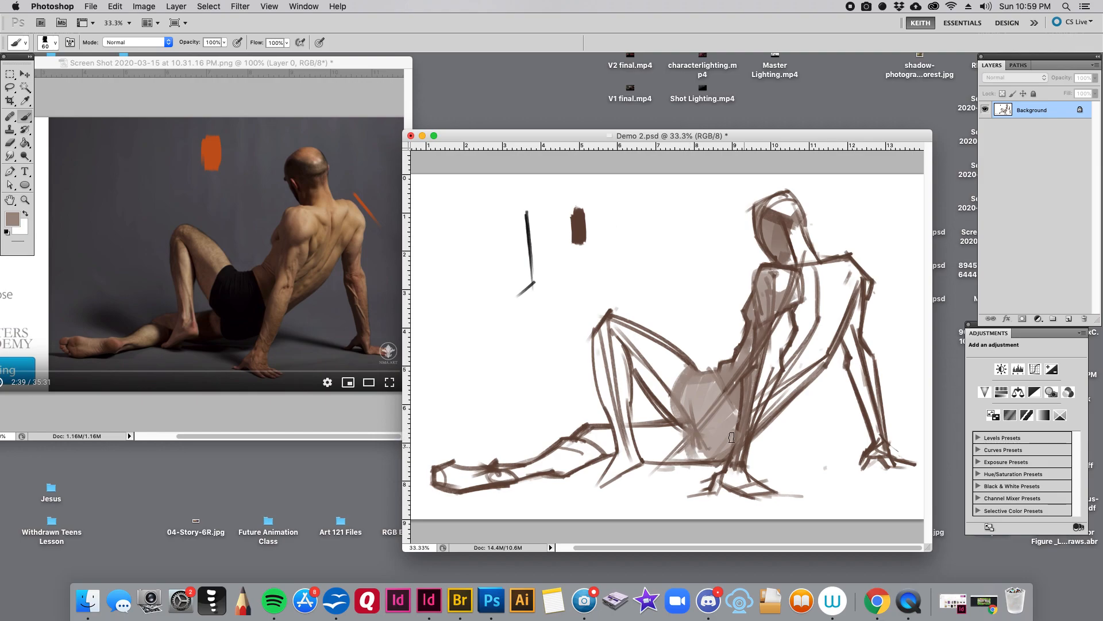
- Shade the folded leg on the ground on both sides of the upright shin, darkening the thigh section
left_click(739, 361, "alt")
mouse_move(660, 427)
left_mouse_down()
mouse_move(669, 456)
mouse_move(632, 454)
left_mouse_up()
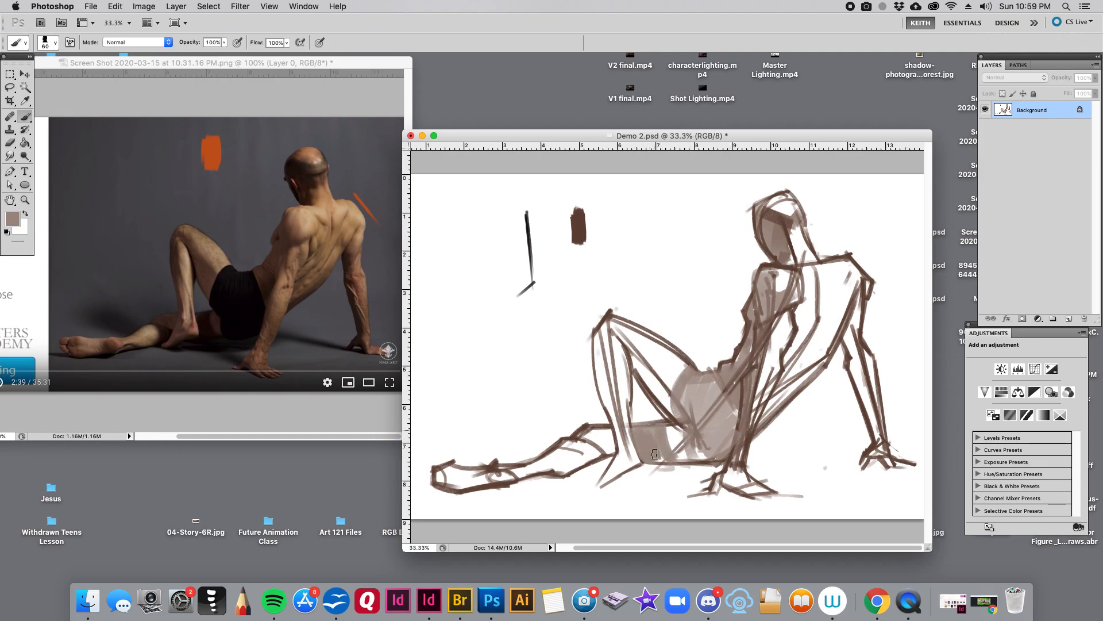
key("bracketleft")
mouse_move(610, 438)
left_mouse_down()
mouse_move(589, 441)
mouse_move(606, 450)
left_mouse_up()
left_click(678, 417, "alt")
key("bracketright")
key("bracketright")
key("bracketright")
key("bracketleft")
mouse_move(640, 429)
left_mouse_down()
mouse_move(650, 458)
mouse_move(667, 459)
left_mouse_up()
- Sample the thigh's brown, darken the calf of the folded leg with a brush of about 35 px, and touch up its ankle
left_click(650, 446, "alt")
key("bracketleft")
key("bracketleft")
key("bracketleft")
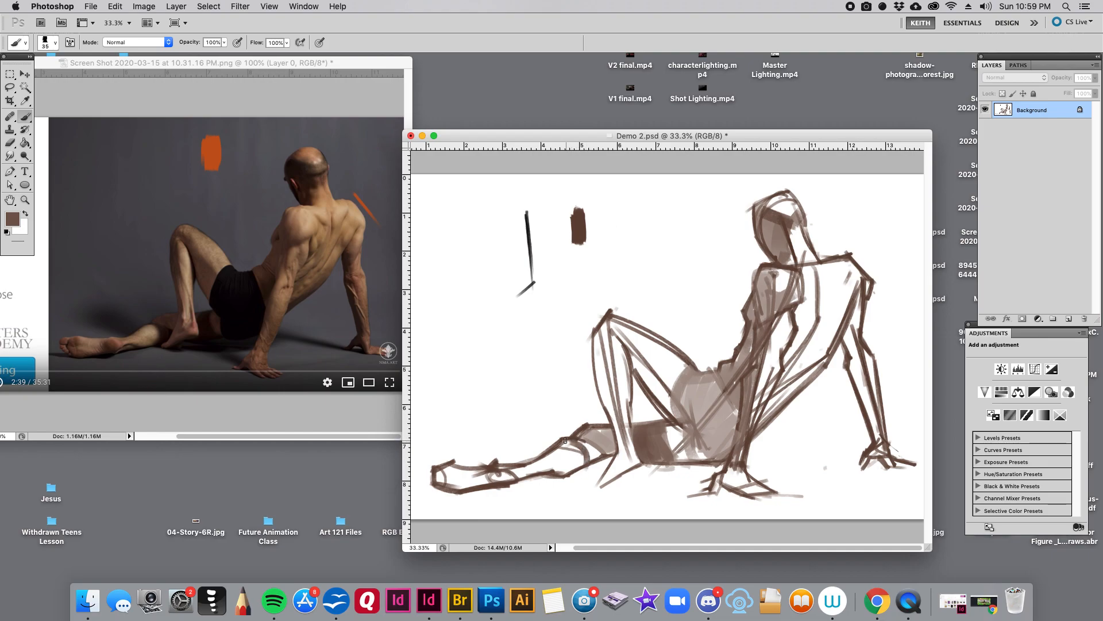
left_click(580, 445, "alt")
mouse_move(568, 440)
left_mouse_down()
mouse_move(589, 462)
mouse_move(604, 454)
mouse_move(584, 444)
mouse_move(546, 464)
mouse_move(576, 450)
left_mouse_up()
key("bracketright")
left_click(572, 458, "alt")
key("bracketright")
left_click(609, 441, "alt")
left_click(588, 451, "alt")
key("bracketleft")
left_click(589, 459, "alt")
key("bracketright")
left_click_drag(497, 487, 515, 487)
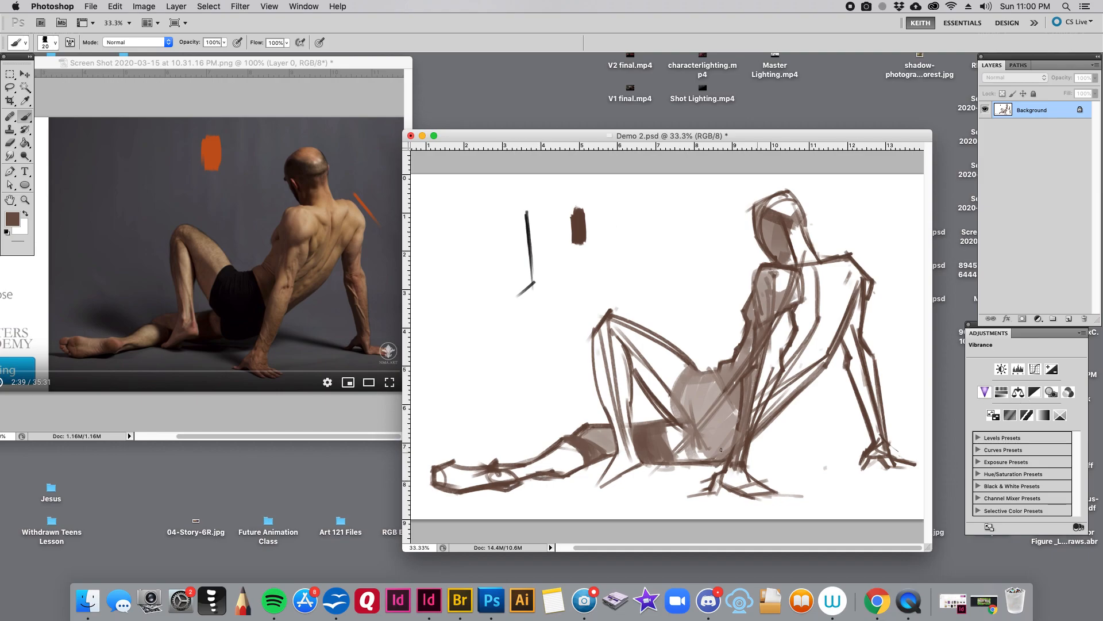
- Sample dark brown and redraw the foot of the upright bent leg with a fine brush of about 15 px
left_click(679, 414, "alt")
left_click_drag(619, 445, 600, 471)
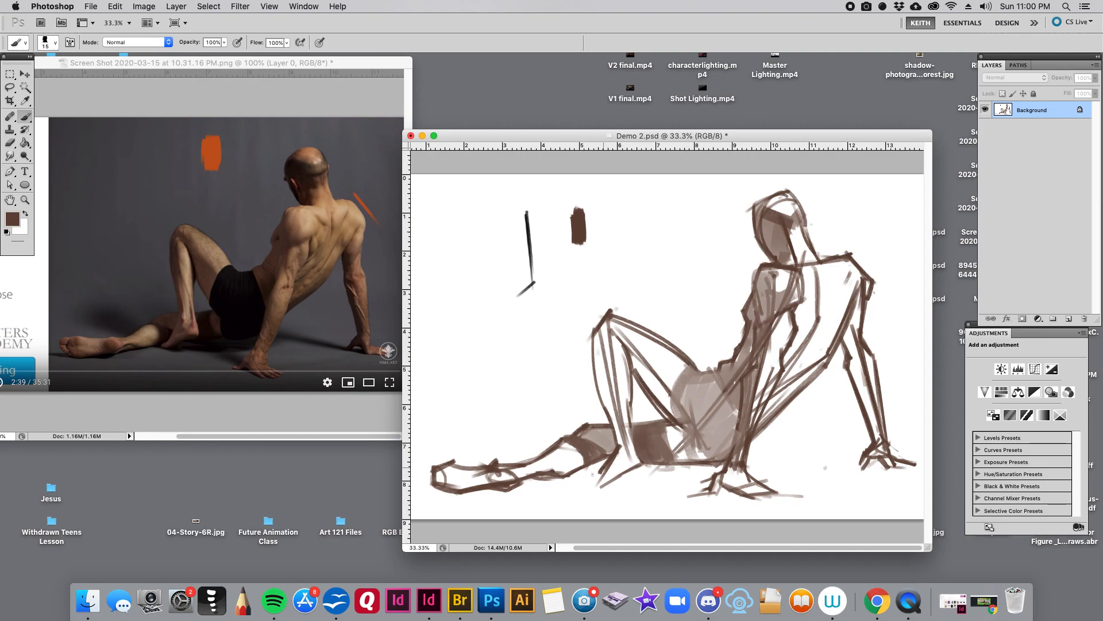
left_click_drag(591, 476, 638, 459)
- Shade the remaining white gap of the thigh between the upright leg and the hip with sampled brown tones
key("bracketright")
left_click(626, 397, "alt")
left_click(653, 451, "alt")
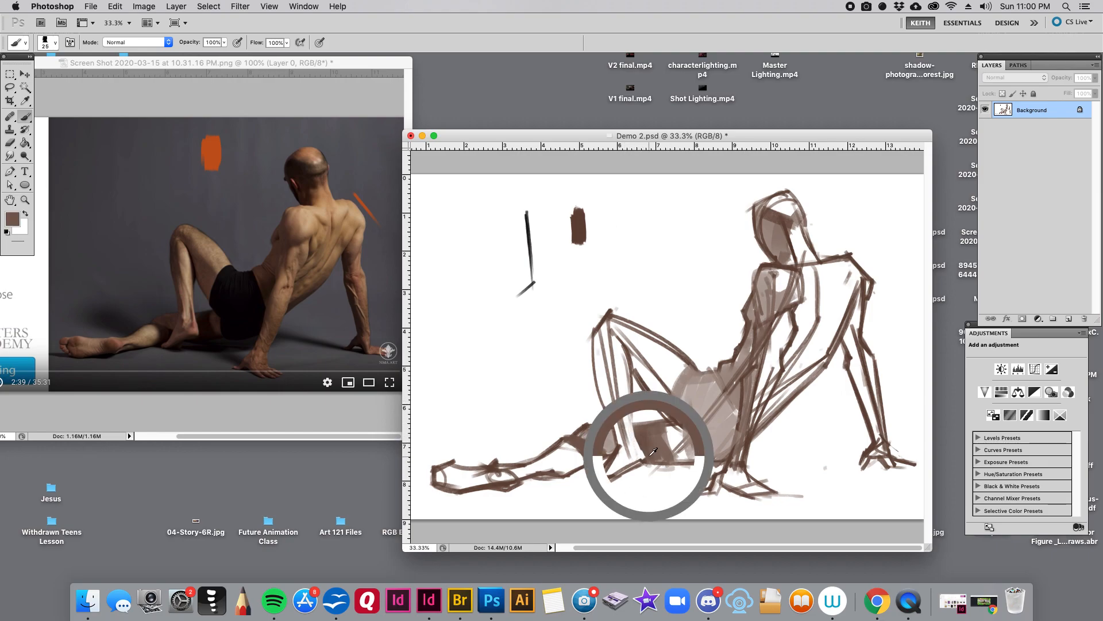
key("bracketleft")
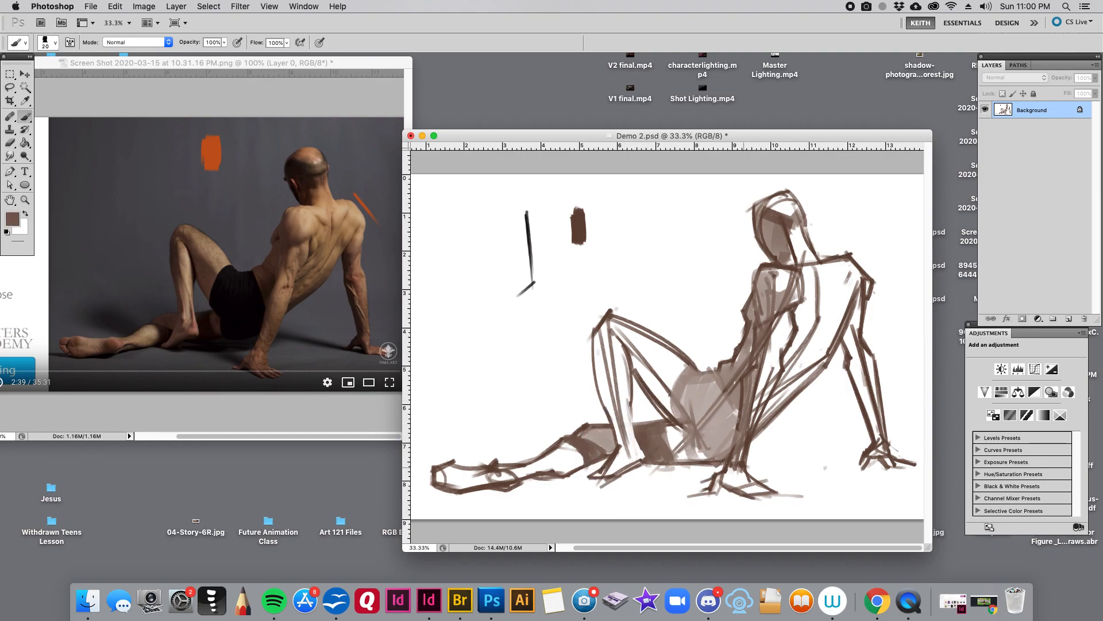
left_click(668, 444, "alt")
key("bracketright")
key("bracketright")
key("bracketright")
key("bracketright")
mouse_move(676, 428)
left_mouse_down()
mouse_move(679, 458)
mouse_move(699, 457)
mouse_move(676, 463)
mouse_move(706, 461)
left_mouse_up()
left_click(650, 435, "alt")
key("bracketright")
key("bracketright")
key("bracketright")
left_click(681, 473, "alt")
key("bracketleft")
- Darken the upper contour of the hip, and shade the lower back up along its outer edge with a larger, lighter brush
left_click(678, 410, "alt")
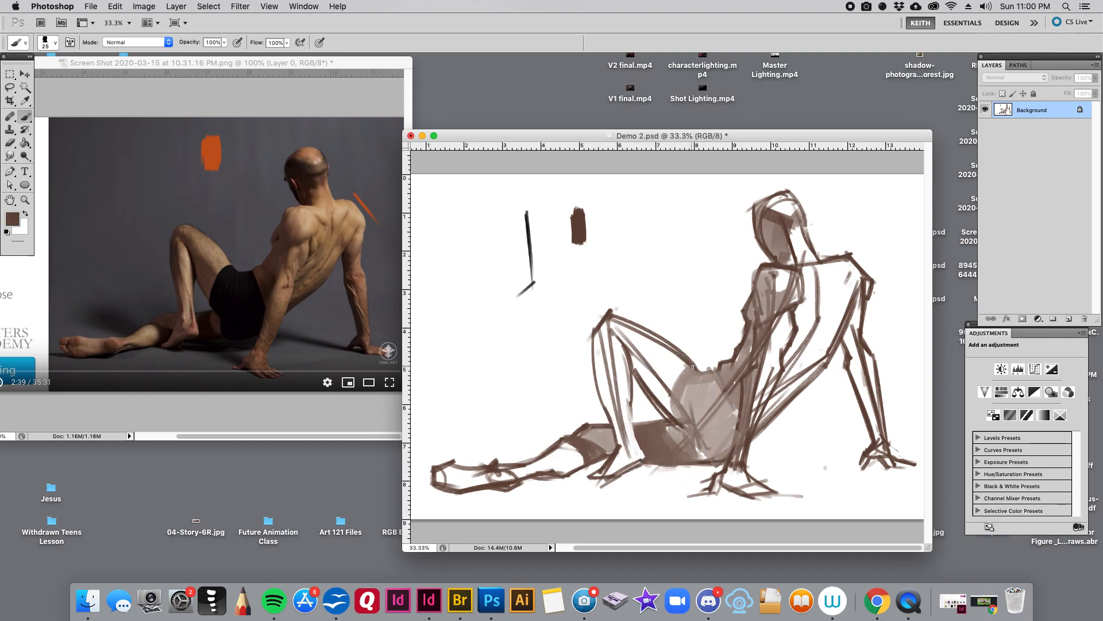
mouse_move(690, 367)
left_mouse_down()
mouse_move(671, 390)
mouse_move(677, 421)
mouse_move(670, 398)
mouse_move(718, 368)
left_mouse_up()
key("bracketright")
left_click(746, 385, "alt")
key("bracketright")
key("bracketright")
key("bracketright")
mouse_move(770, 409)
left_mouse_down()
mouse_move(820, 366)
mouse_move(808, 363)
left_mouse_up()
key("bracketleft")
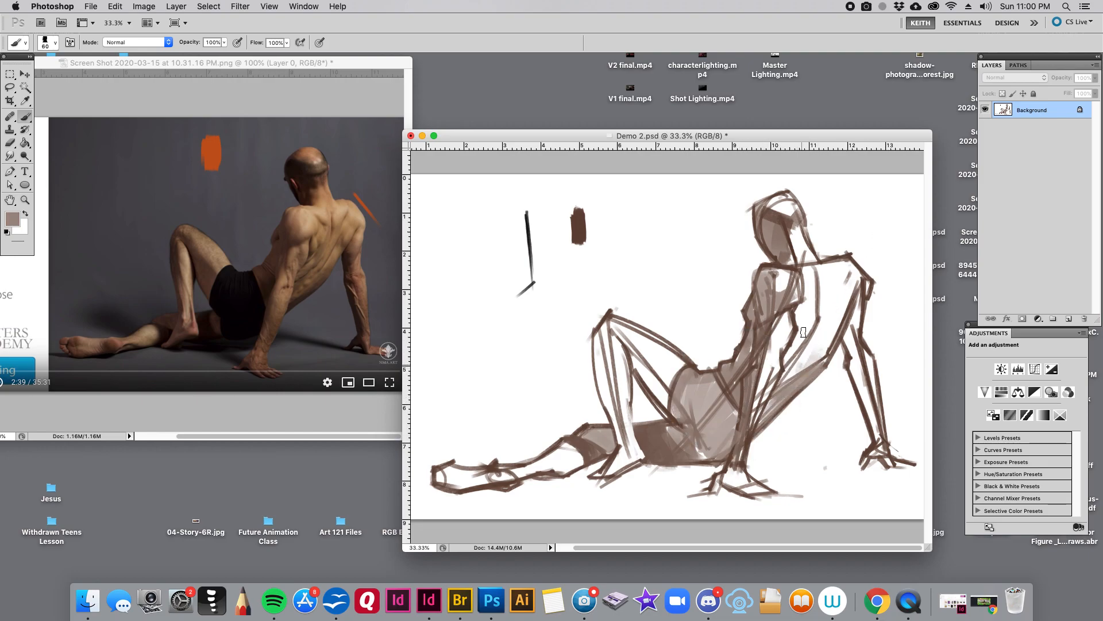
- Shade the middle of the back beside the spine line with smaller brush strokes
key("bracketleft")
left_click_drag(795, 308, 799, 332)
left_click(797, 319, "alt")
left_click_drag(802, 301, 810, 318)
left_click(818, 268, "alt")
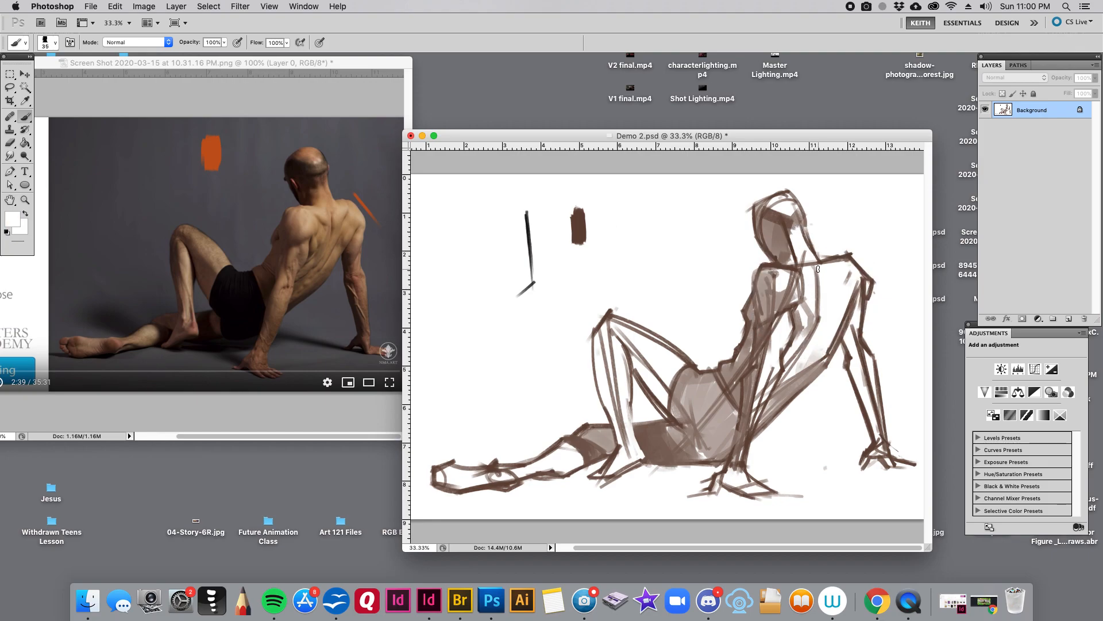
- Sample the shoulder's light brown and add shading to the upper back below the neck and around the far shoulder blade
left_click(770, 280, "alt")
key("bracketright")
left_click_drag(802, 278, 819, 289)
key("bracketleft")
key("bracketleft")
left_click(837, 278, "alt")
key("bracketleft")
key("bracketright")
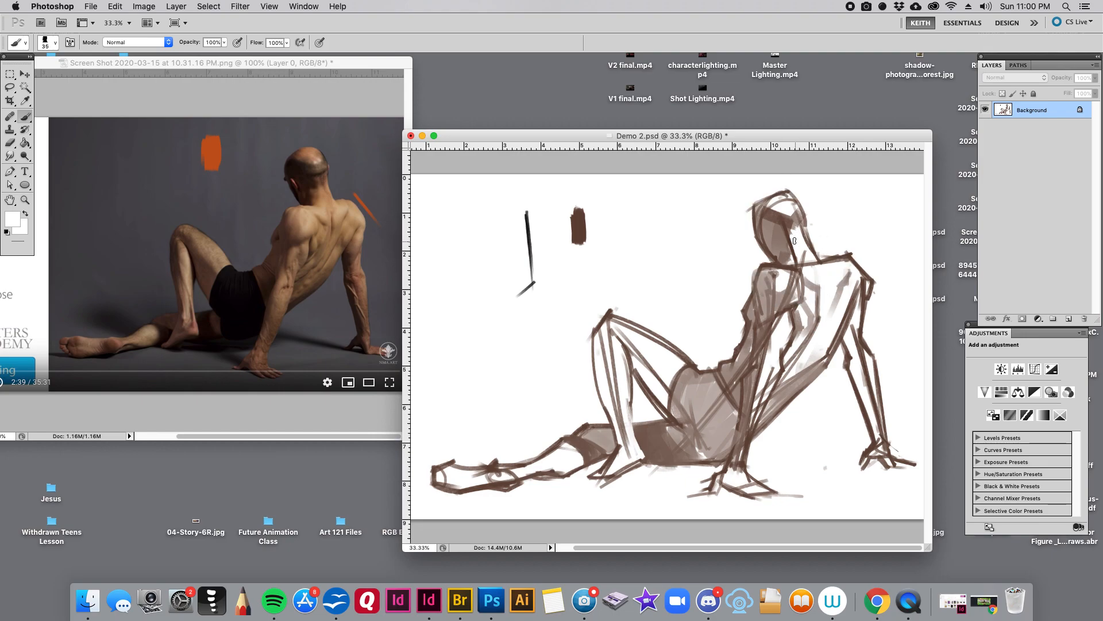
- Sample browns from the head and shade the side and hairline of the head with a progressively smaller brush
left_click(787, 237, "alt")
key("bracketright")
left_click(771, 234, "alt")
key("bracketleft")
key("bracketleft")
key("bracketleft")
left_click(784, 208, "alt")
key("bracketleft")
- Refine the facial profile with the brush reduced to about 10 px, and save Demo 2.psd
left_click(769, 217, "alt")
key("bracketleft")
left_click(753, 243, "alt")
key("bracketleft")
left_click(762, 242, "alt")
key("bracketleft")
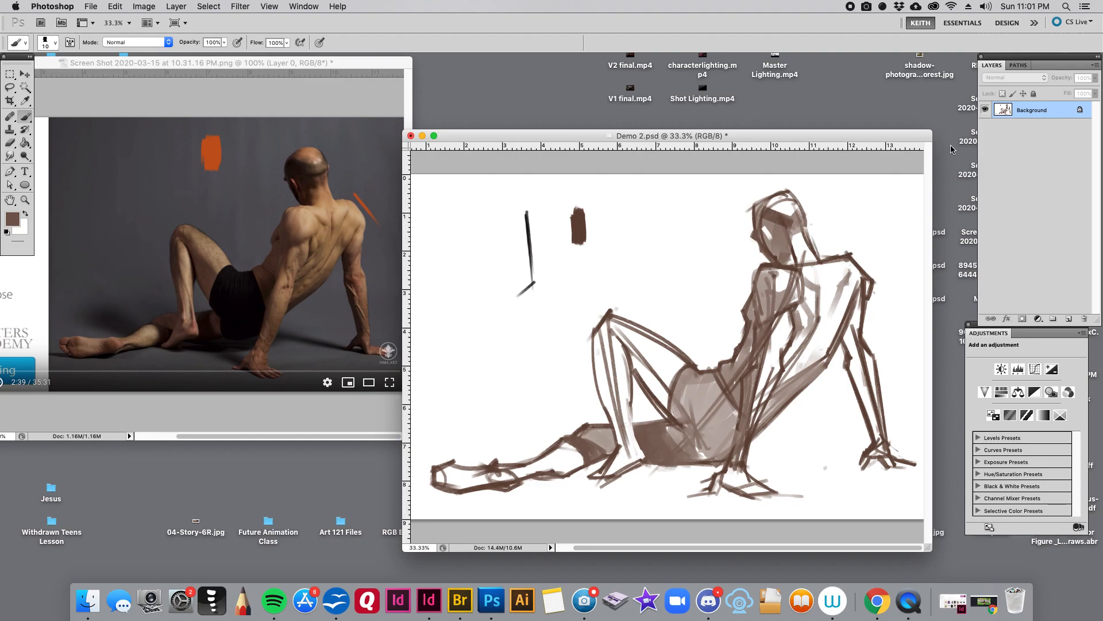
key("super+s")
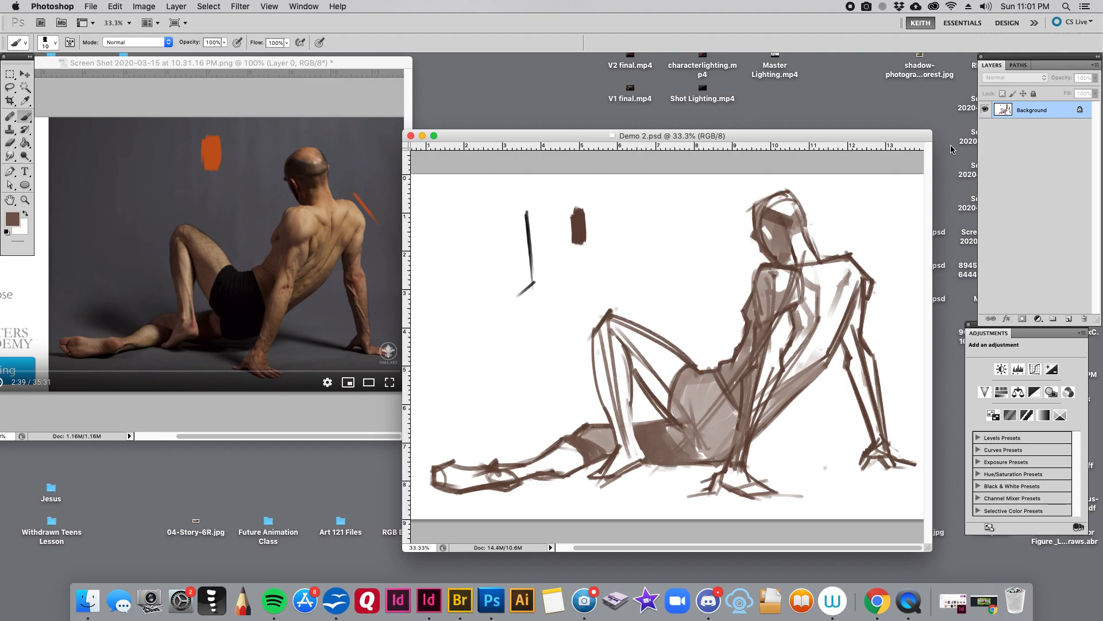